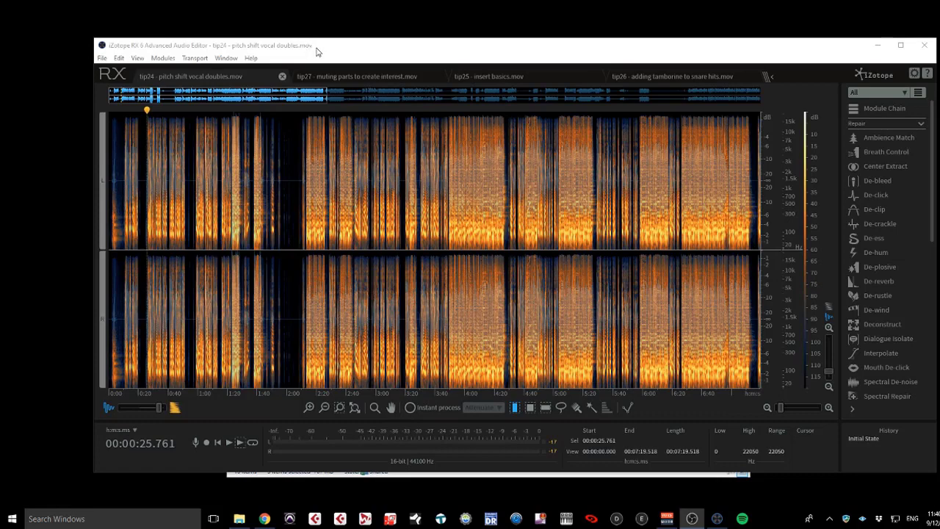
- Open the Module Chain and load the custom ScreenCapVoiceMusic preset
click(319, 48)
drag(319, 49, 316, 47)
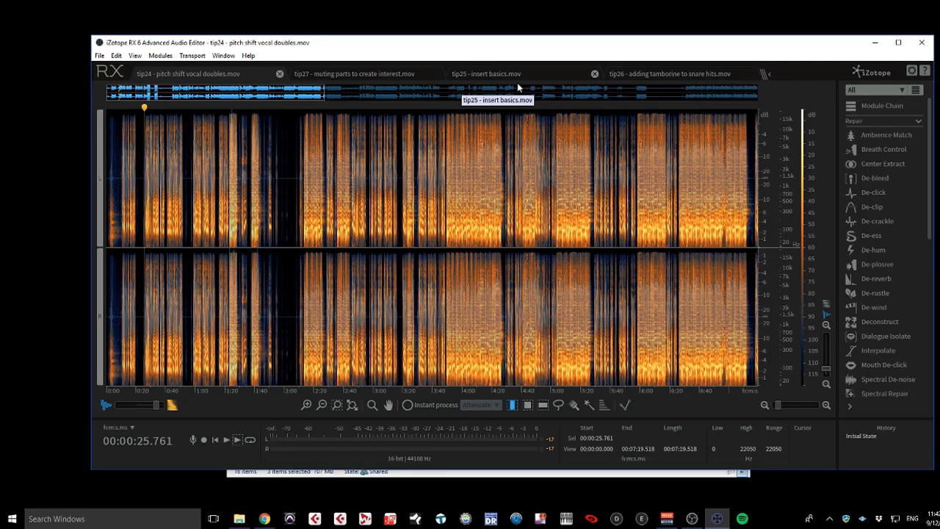
click(885, 107)
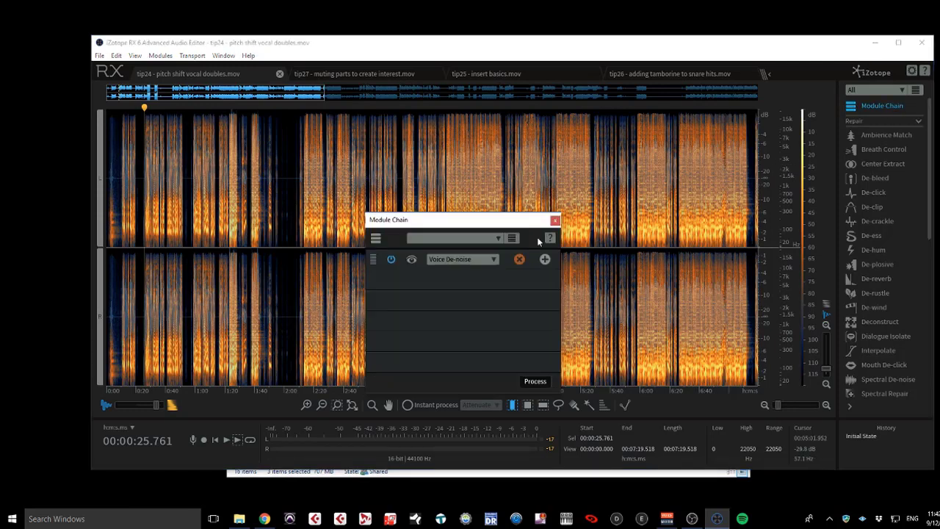
click(497, 239)
scroll(484, 287, down, 2)
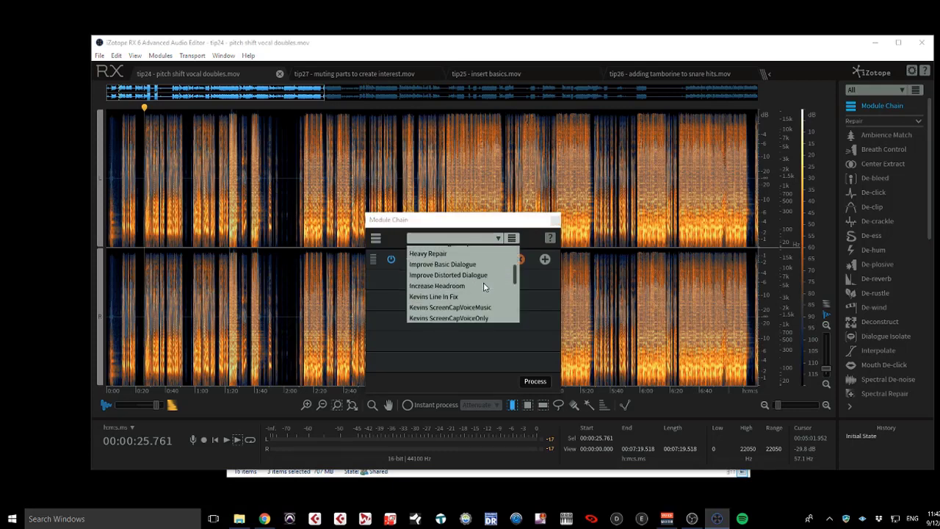
scroll(484, 287, down, 2)
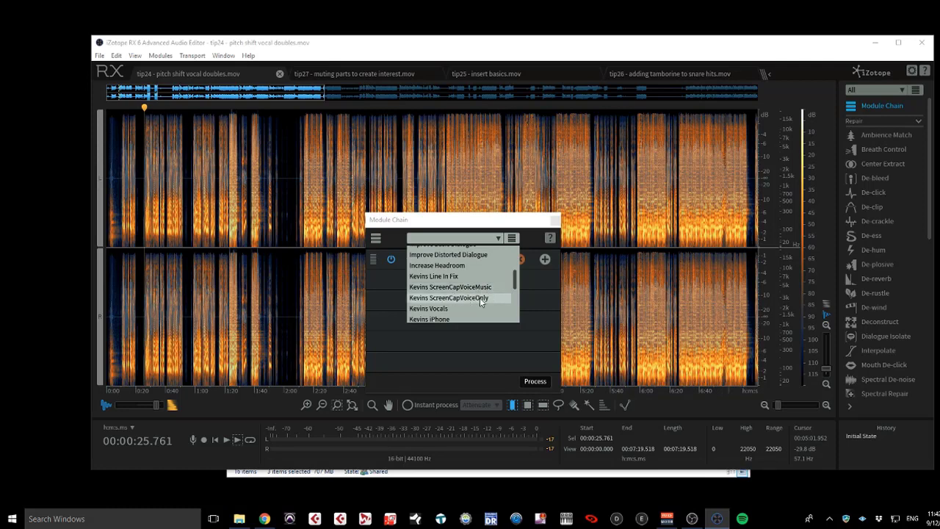
click(479, 289)
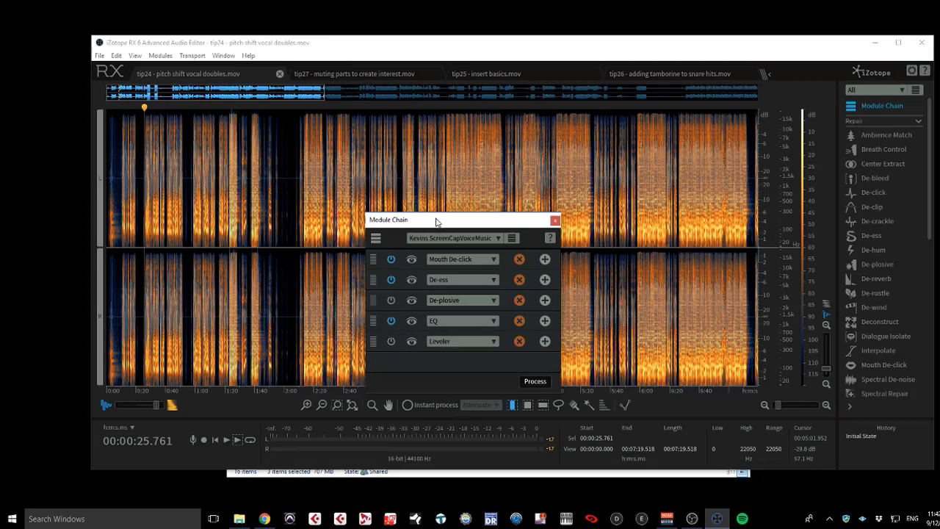
drag(436, 221, 439, 196)
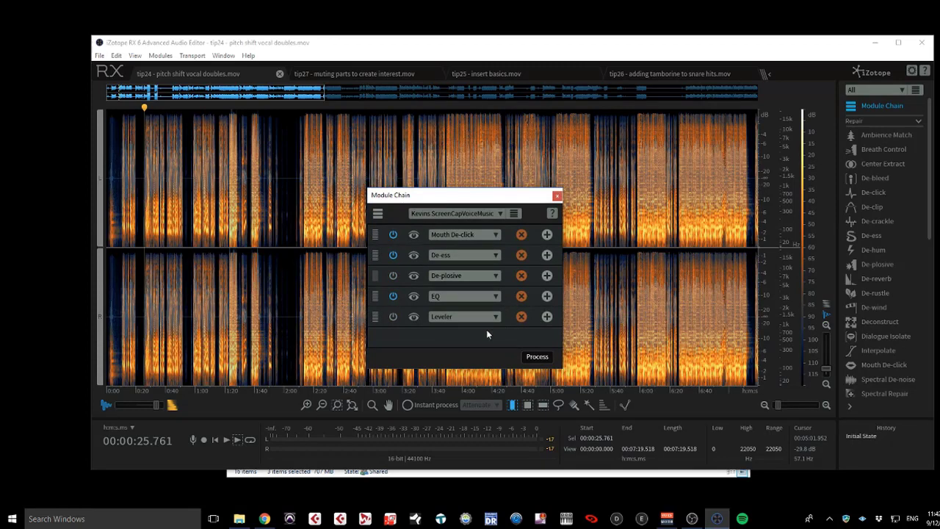
- Switch the module chain to the ScreenCapVoiceOnly preset and back to ScreenCapVoiceMusic
click(500, 213)
click(485, 269)
click(475, 218)
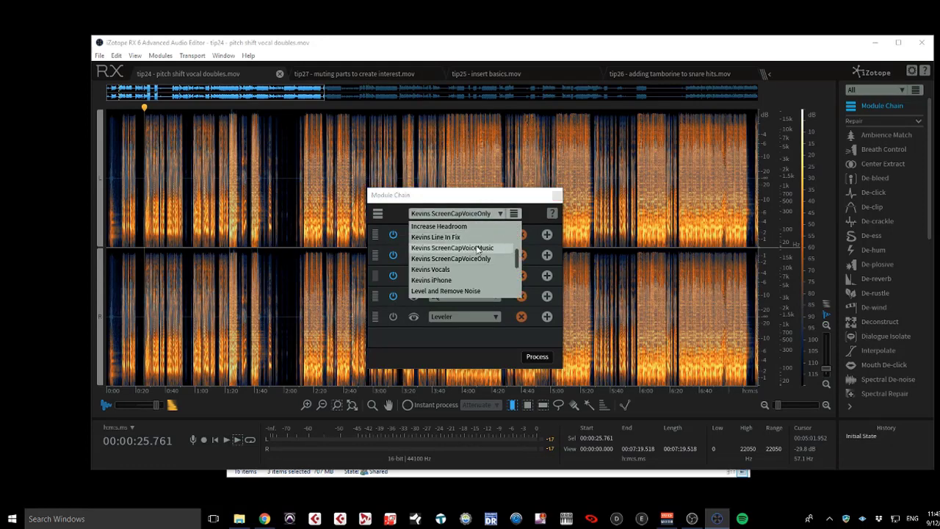
click(479, 247)
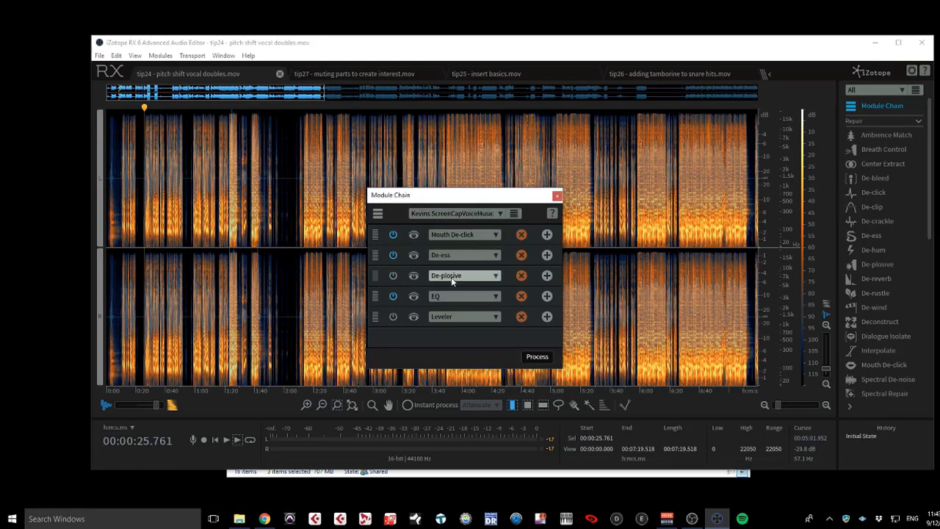
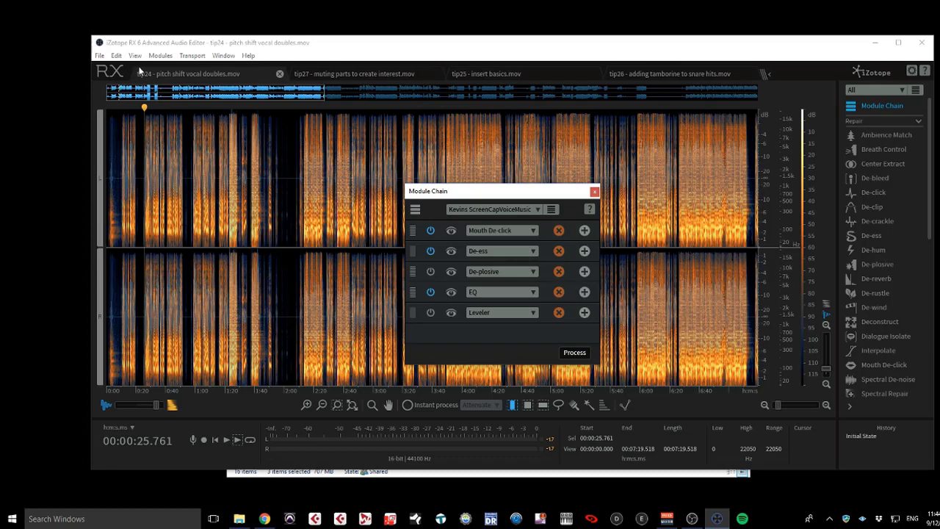
- View the file export format options and close them without exporting
click(103, 57)
click(80, 114)
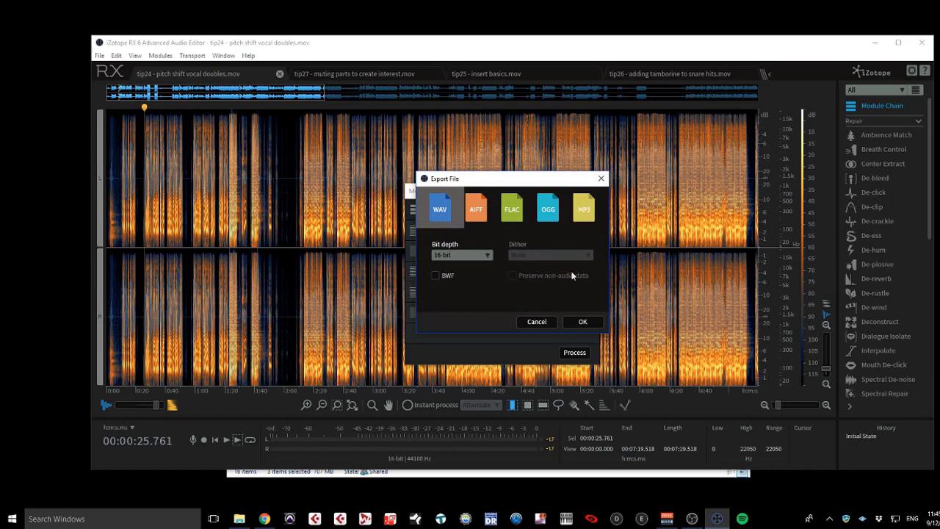
click(545, 321)
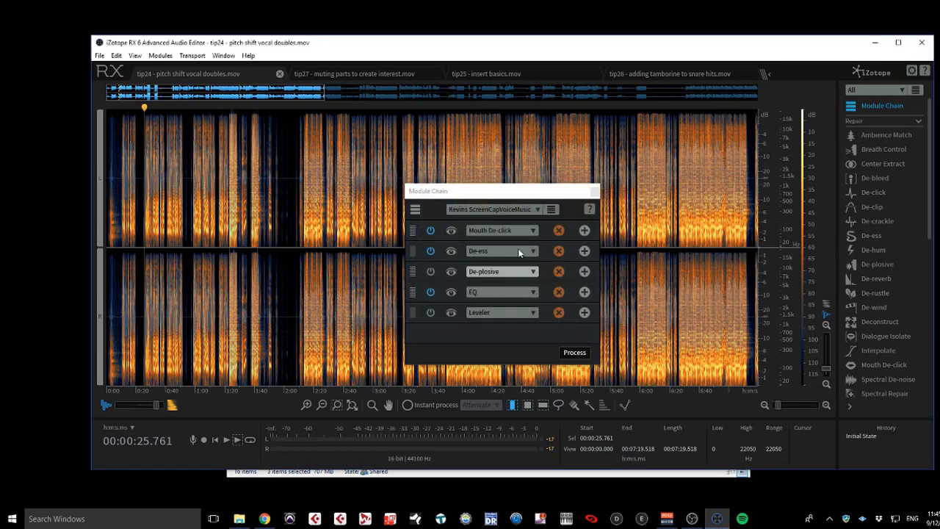
drag(494, 194, 488, 193)
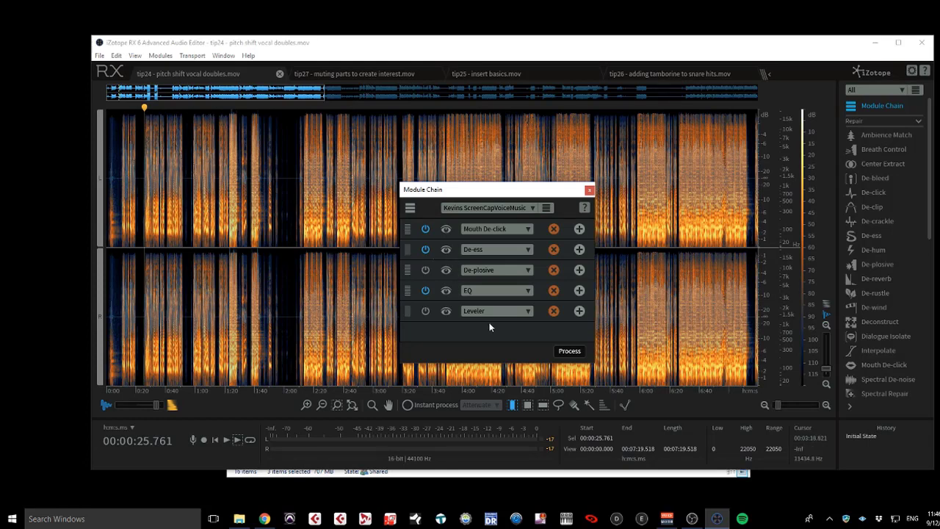
- Play the unprocessed audio and examine the Mouth De-click settings stored in the module chain
key(space)
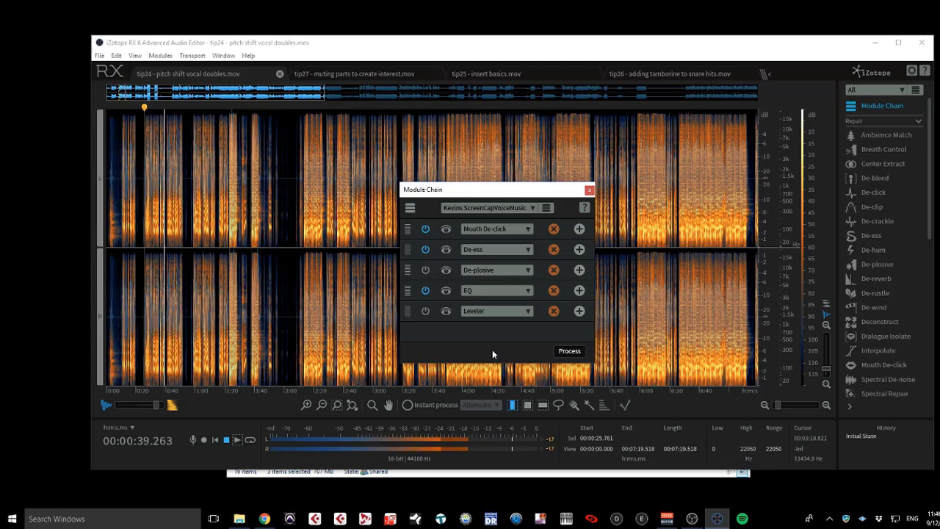
key(space)
click(447, 230)
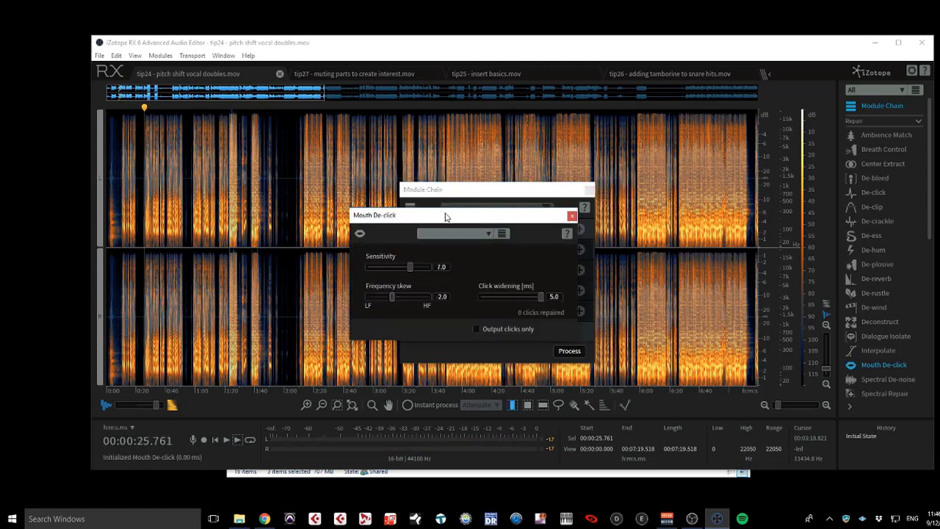
drag(445, 217, 692, 192)
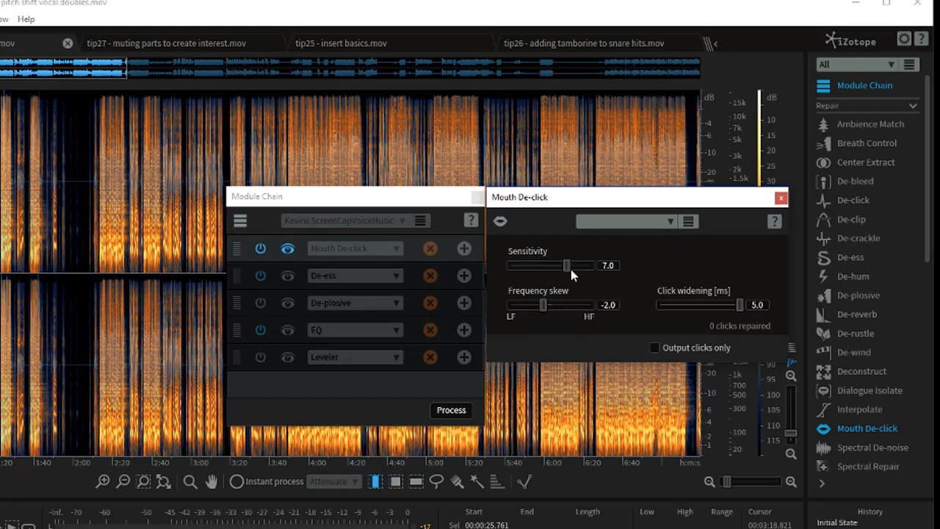
drag(553, 200, 357, 200)
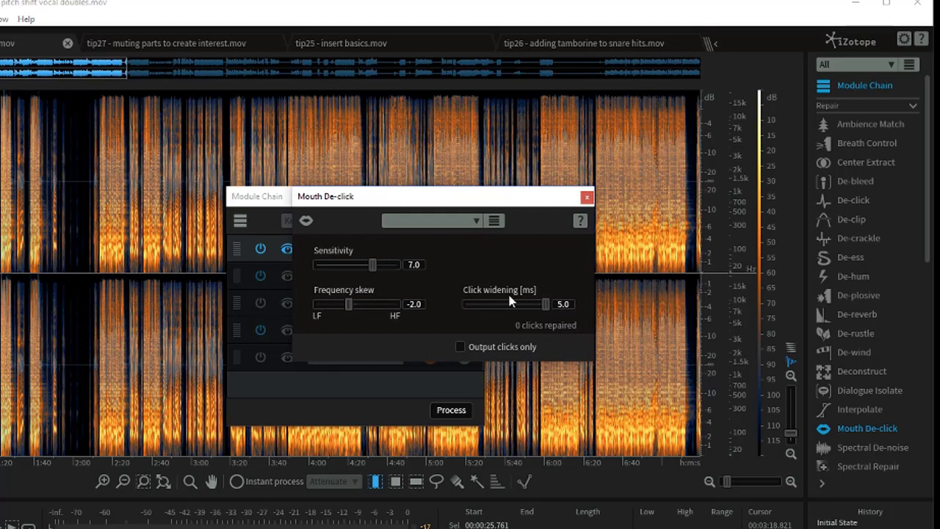
click(587, 197)
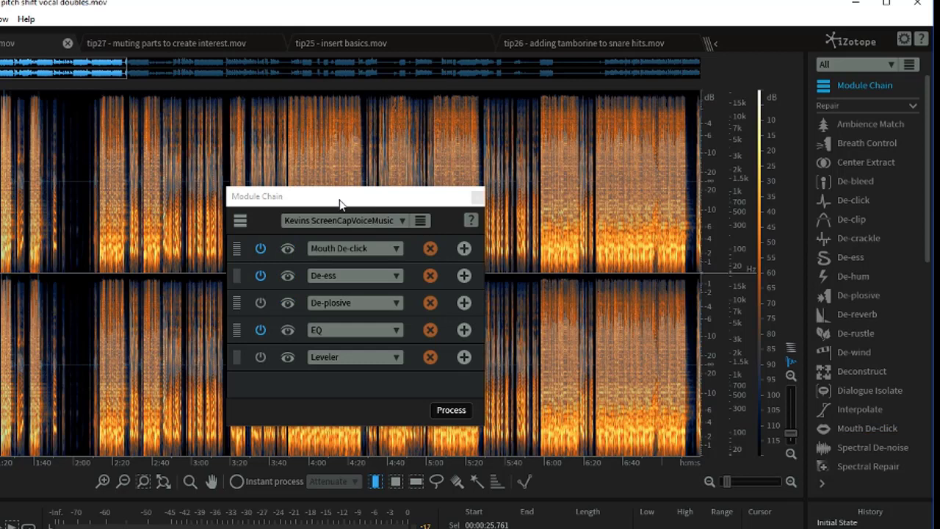
- Open the standalone Mouth De-click module and preview the audio with only the removed clicks output
drag(344, 193, 350, 148)
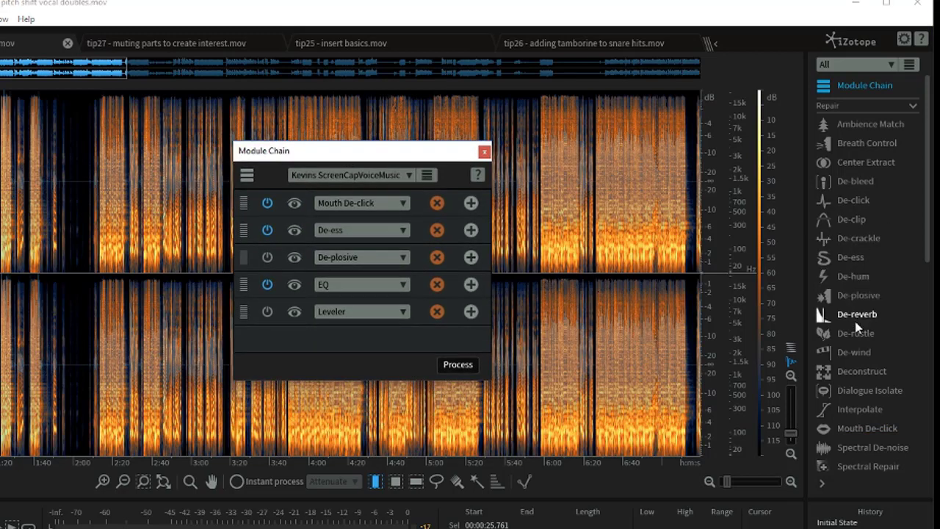
click(860, 430)
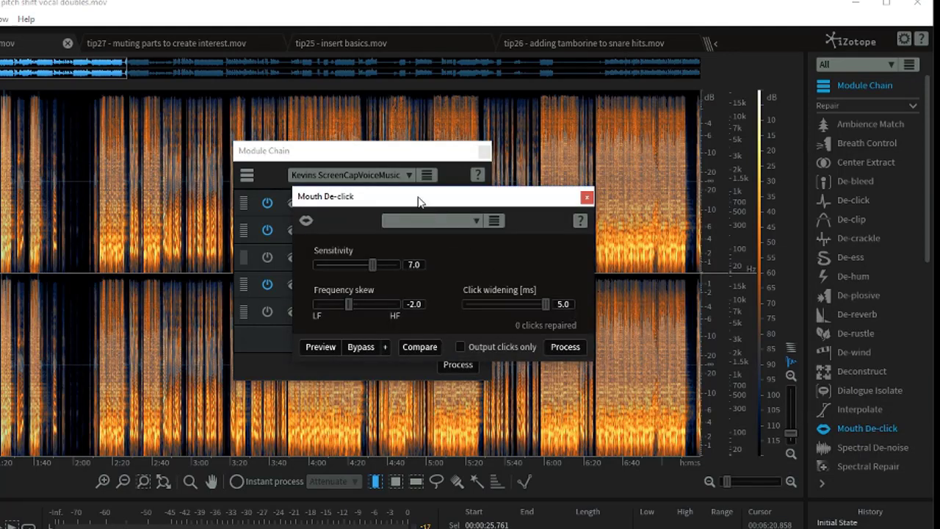
drag(420, 200, 610, 182)
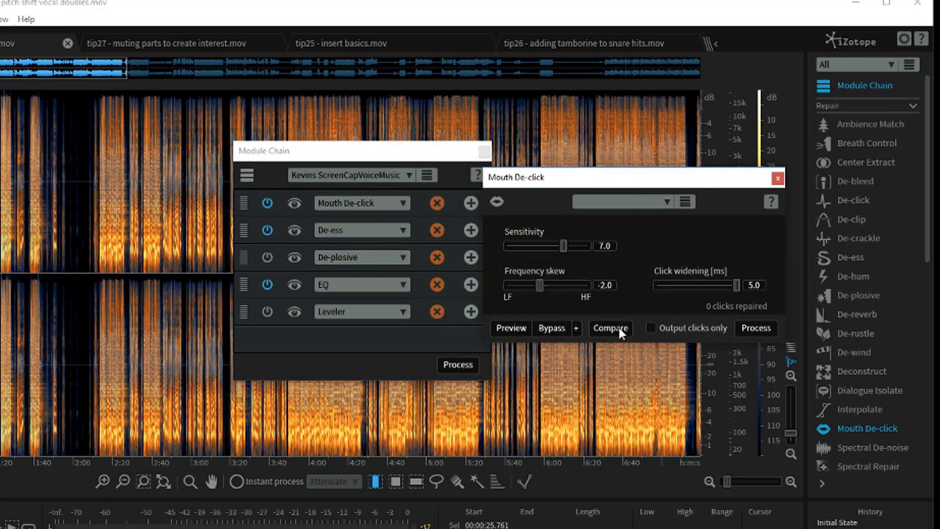
click(651, 329)
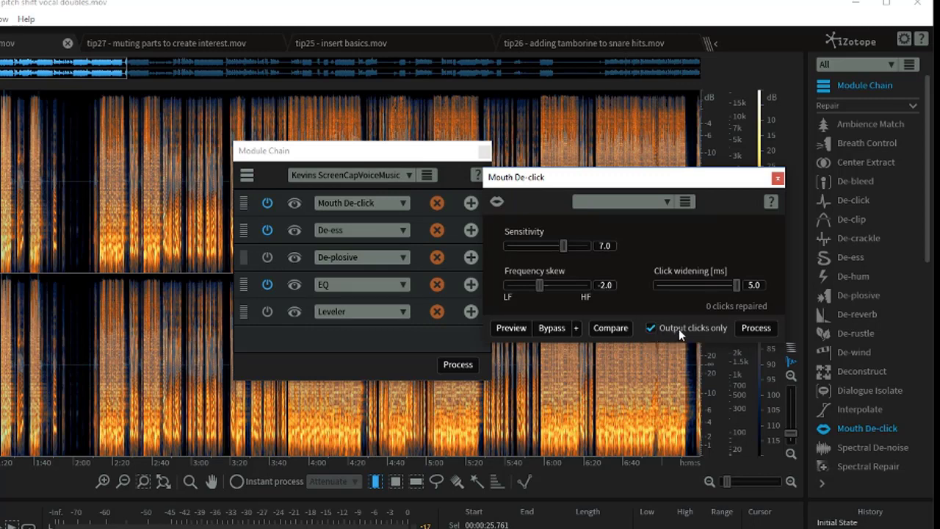
click(510, 328)
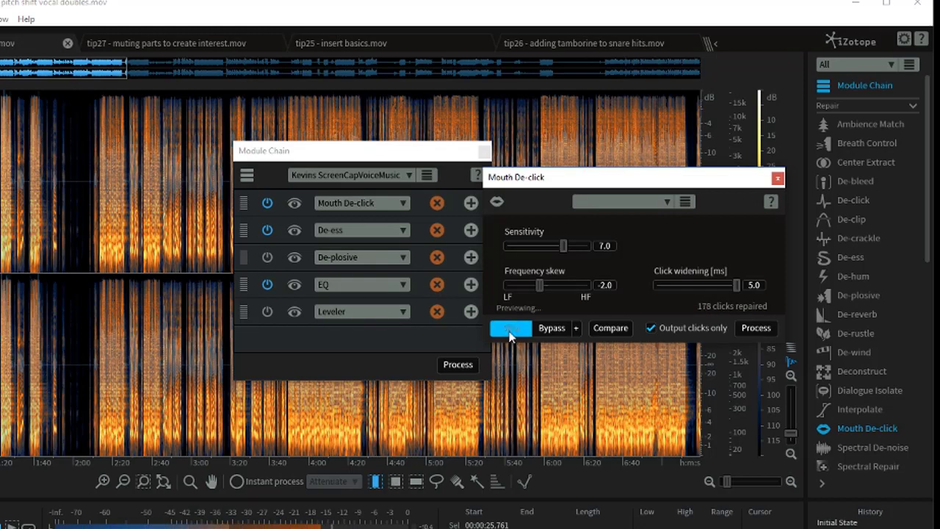
click(511, 329)
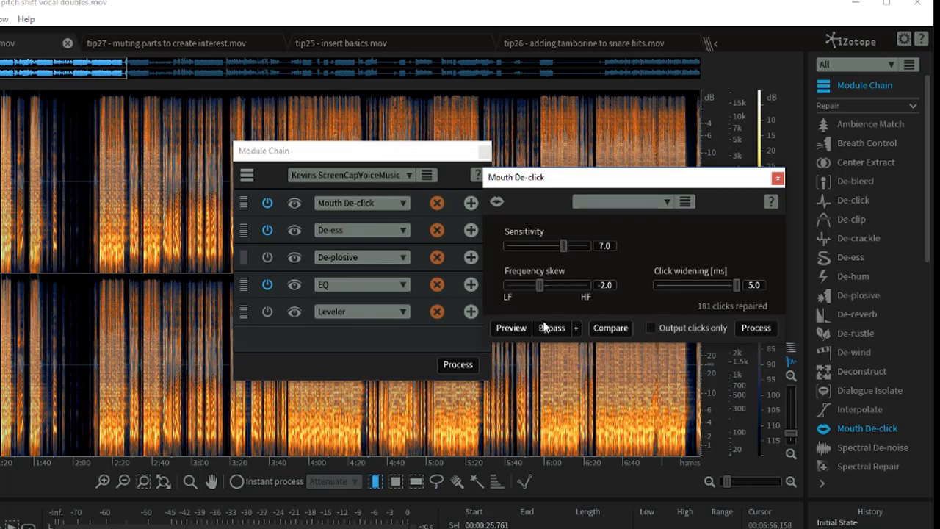
- Preview the Mouth De-click repair with full output, comparing the processed and bypassed sound
click(512, 329)
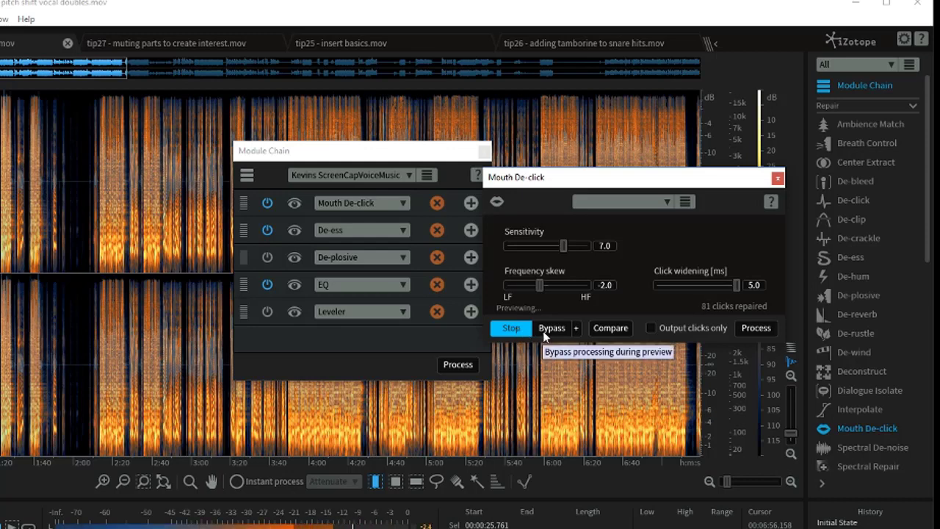
click(550, 329)
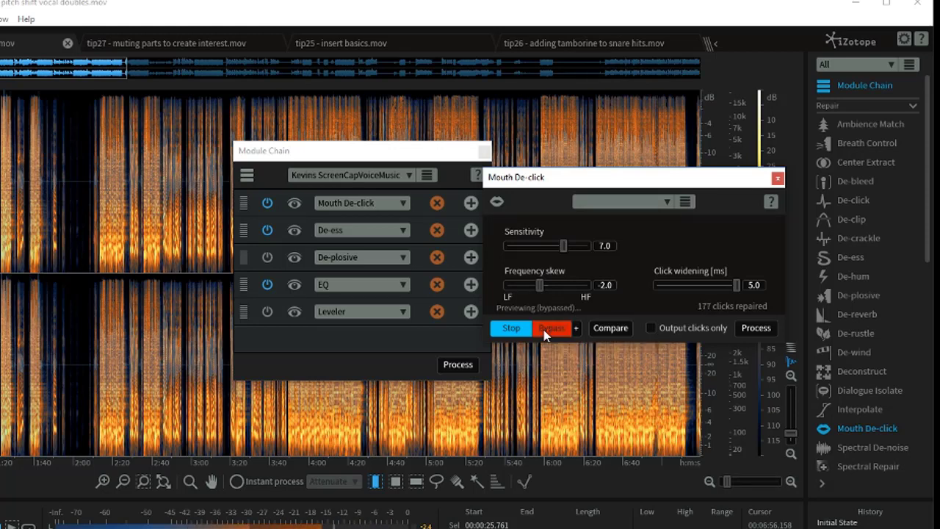
click(544, 333)
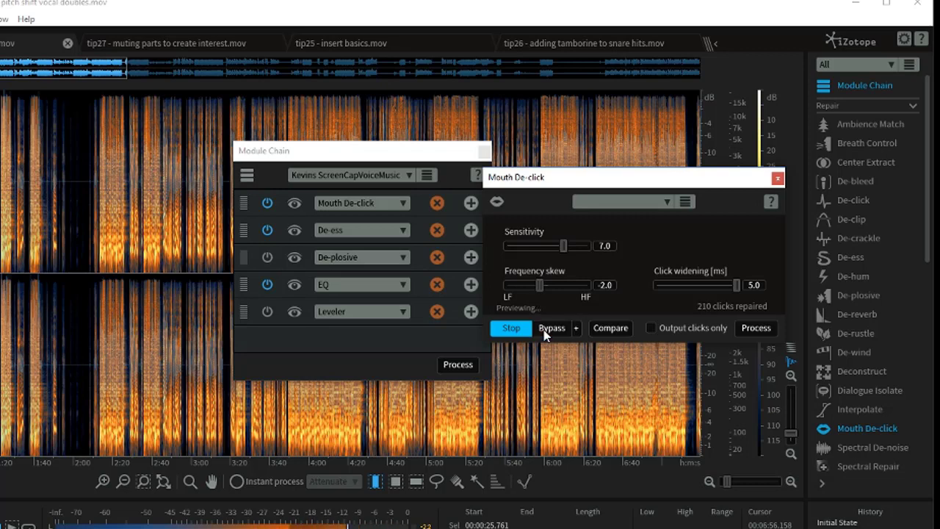
click(521, 328)
click(521, 329)
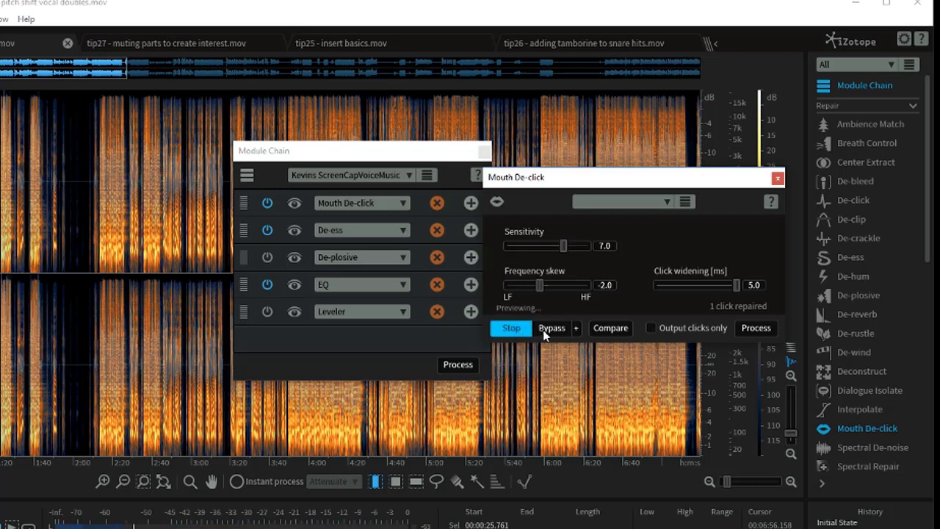
click(544, 330)
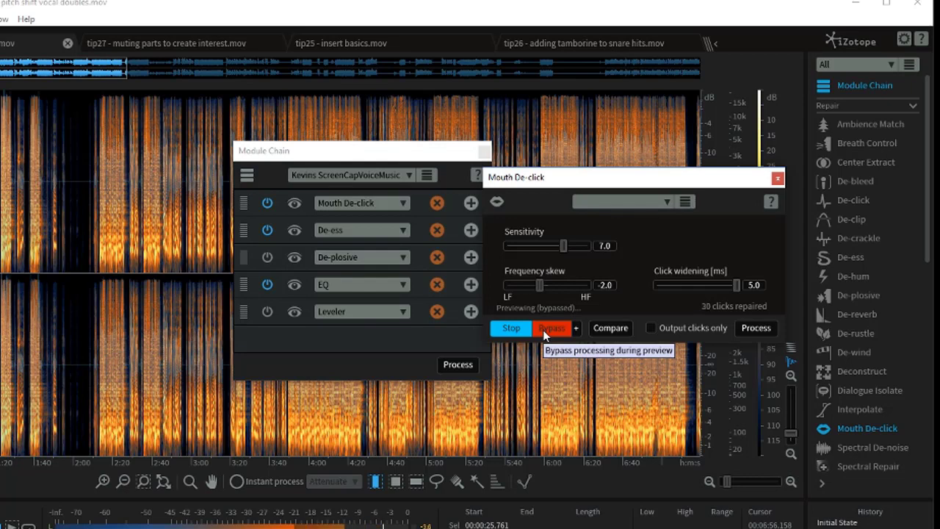
click(544, 331)
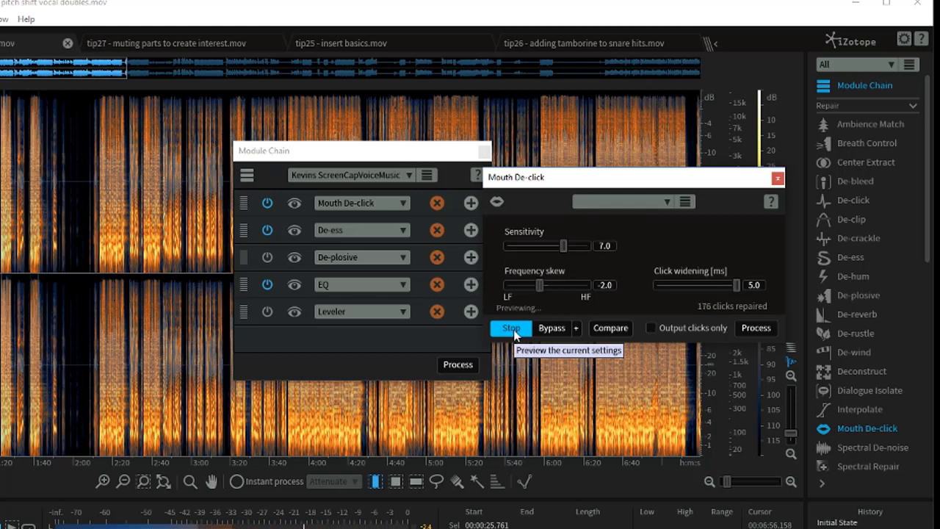
click(513, 329)
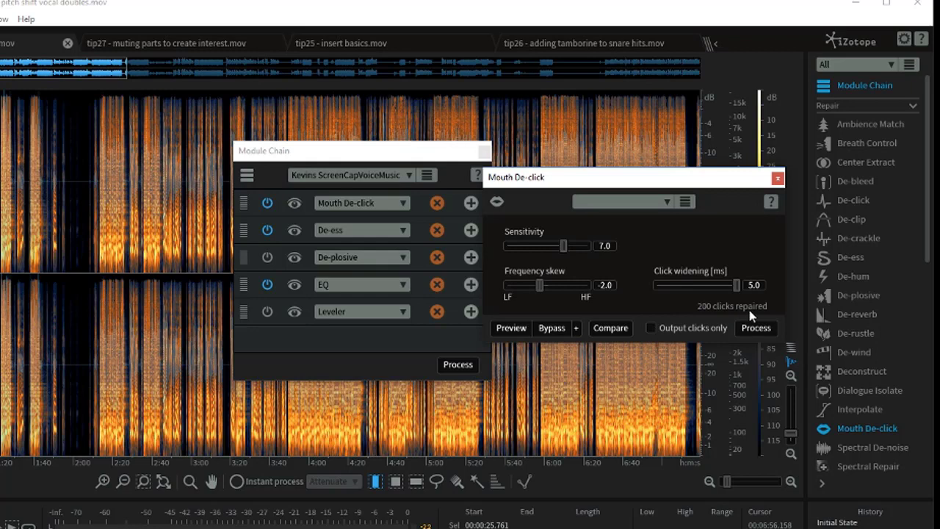
- Process the file through the module chain with only Mouth De-click enabled and play back the result
click(389, 155)
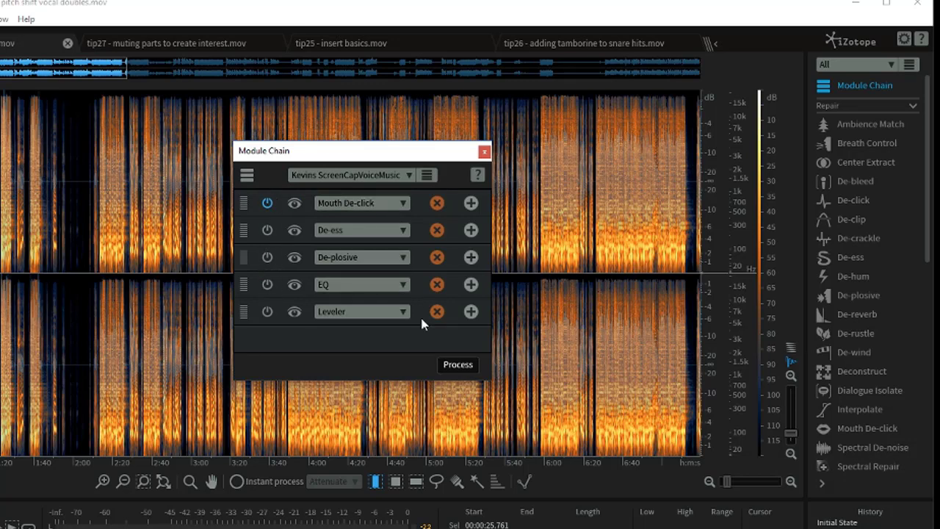
click(454, 369)
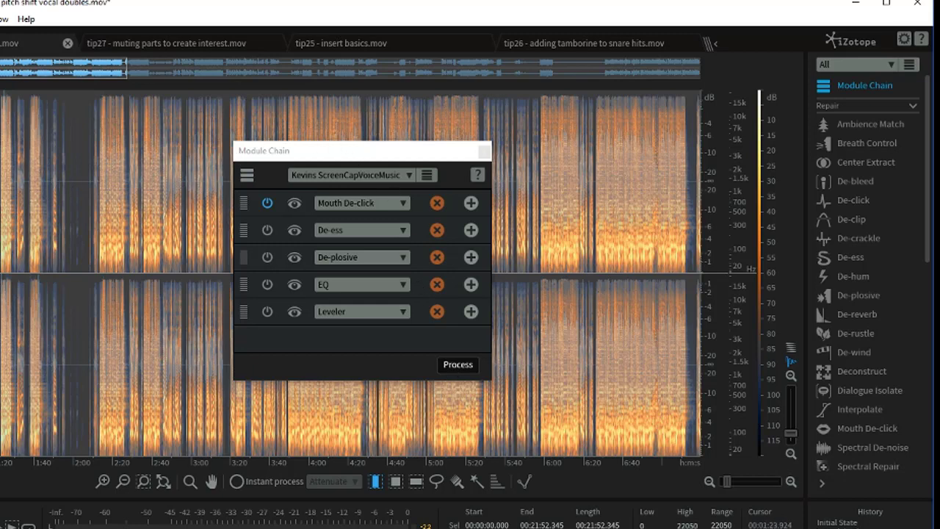
click(2, 193)
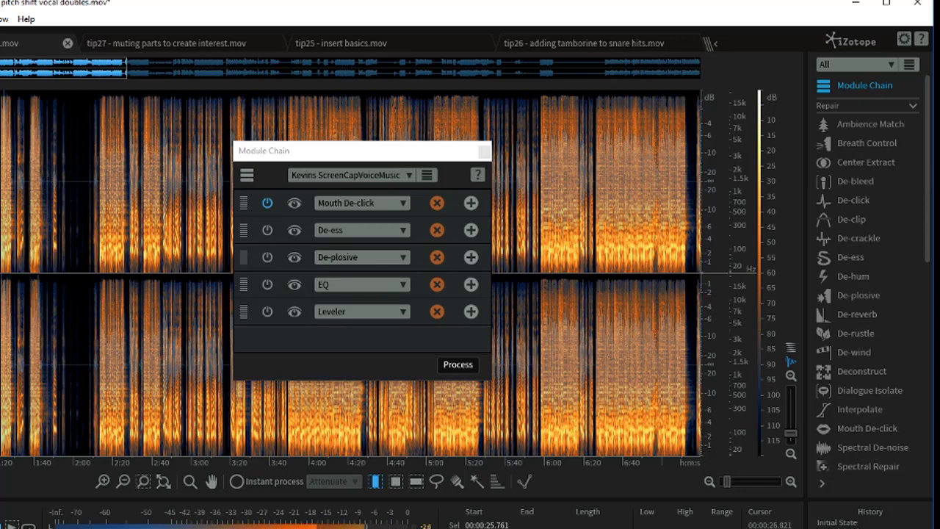
key(space)
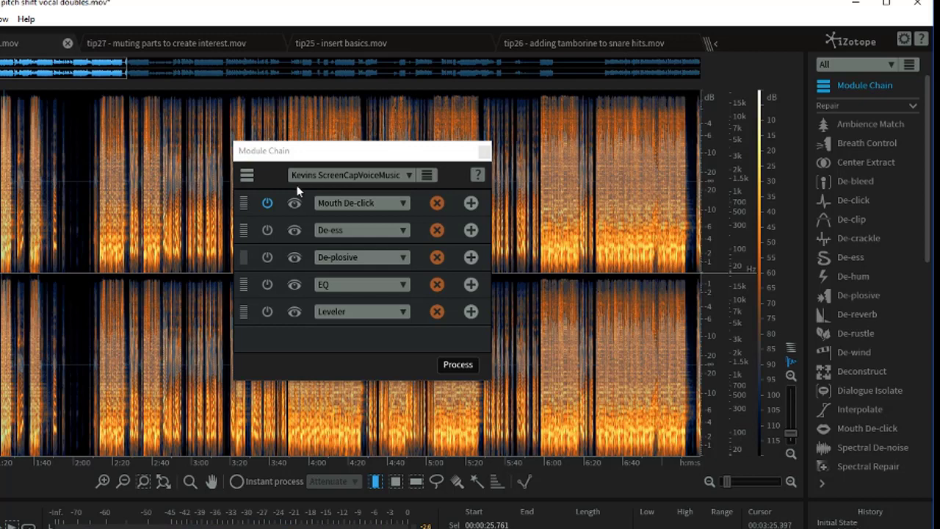
- Enable De-ess in the module chain and examine its stored threshold, cutoff frequency and spectral settings
click(268, 230)
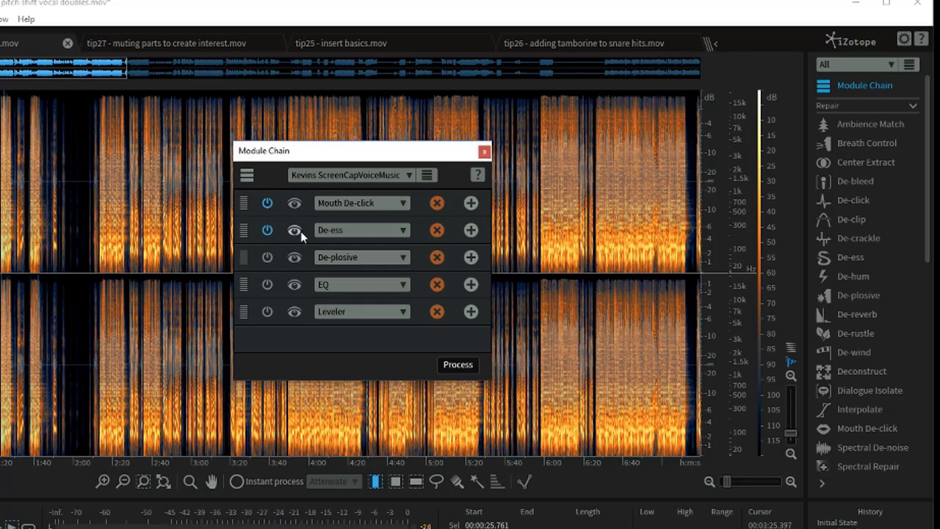
click(295, 231)
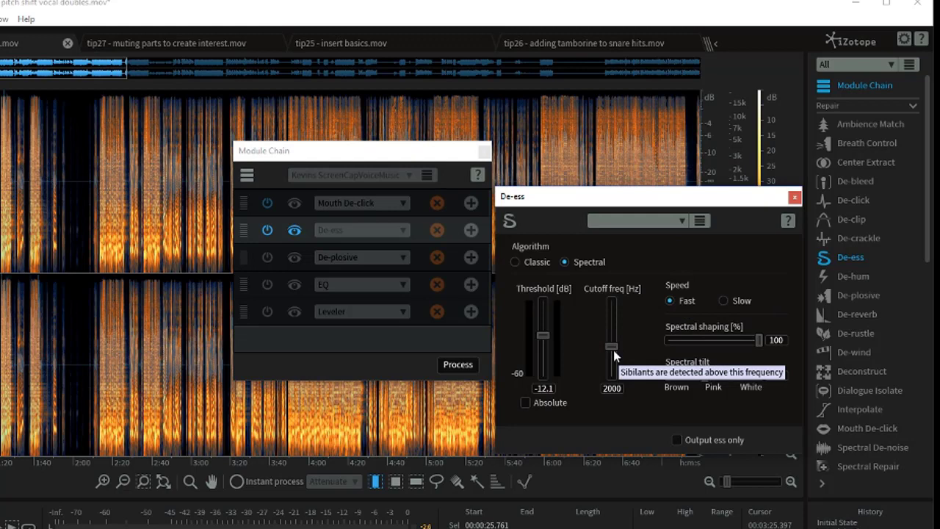
drag(670, 194, 545, 191)
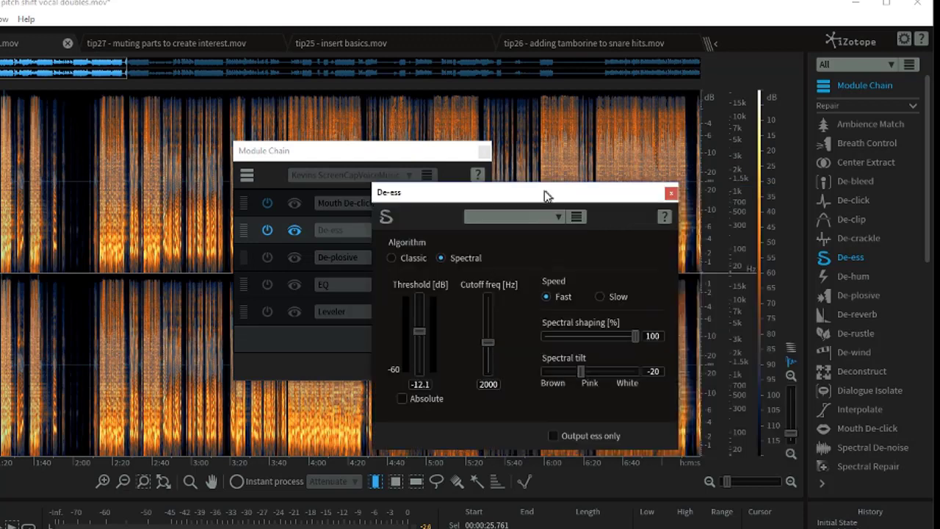
click(668, 193)
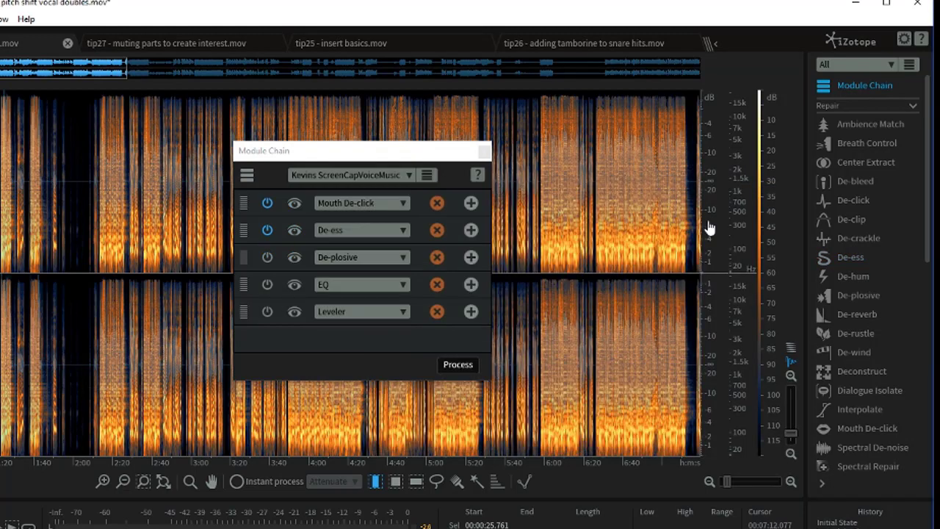
- Open the standalone De-ess module and set its cutoff frequency to 2000 Hz and threshold to -12.1 dB
click(837, 261)
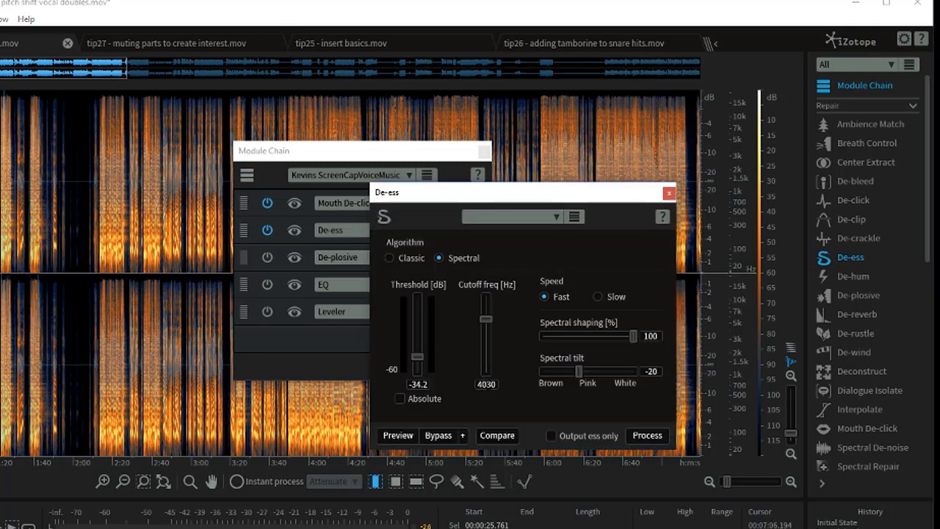
click(486, 383)
text(2000)
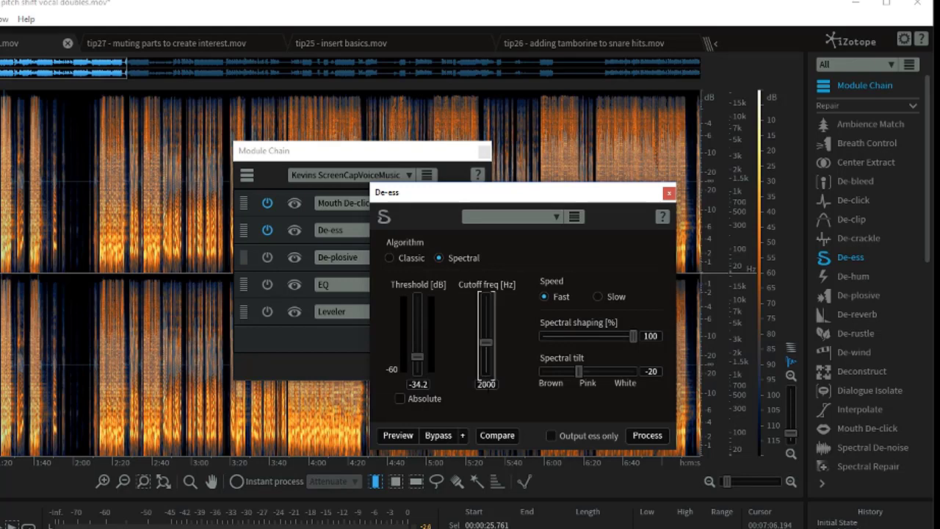
click(417, 383)
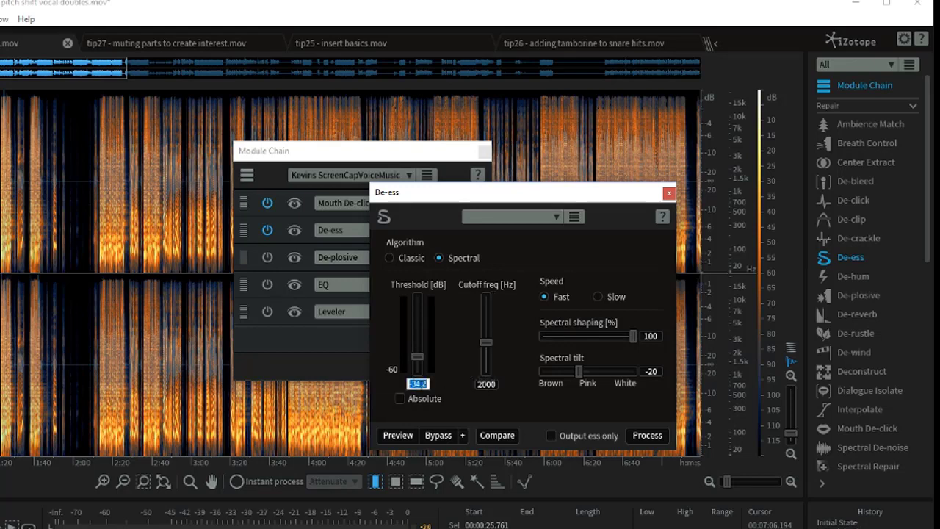
text(-12.1)
key(Return)
- Preview the De-ess processing with only the removed esses output, and switch back to full output
click(551, 435)
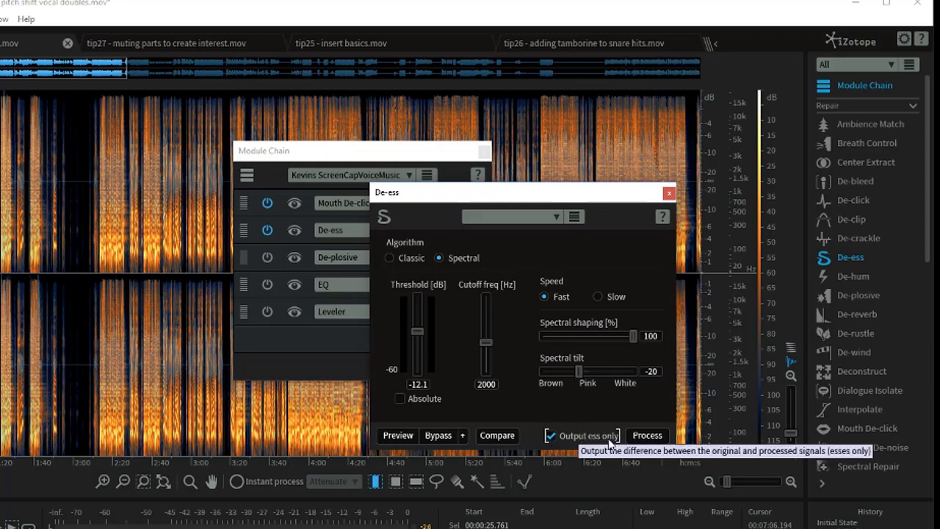
click(398, 436)
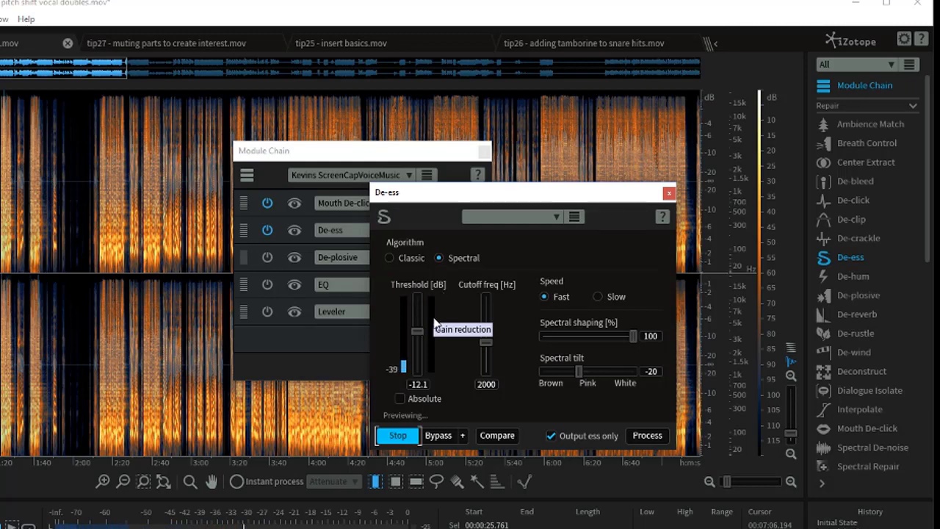
click(551, 435)
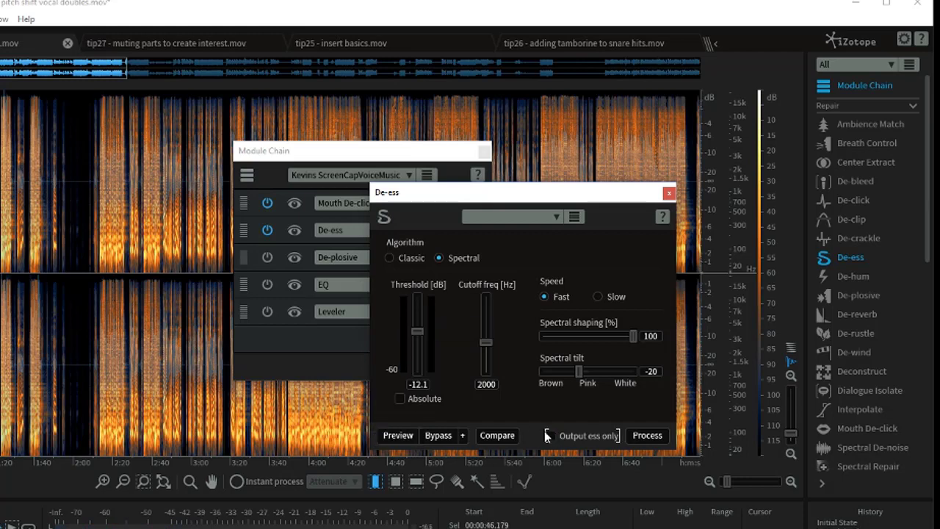
- Preview the audio with De-ess bypassed and with it active to compare the sound, and close the module
click(438, 435)
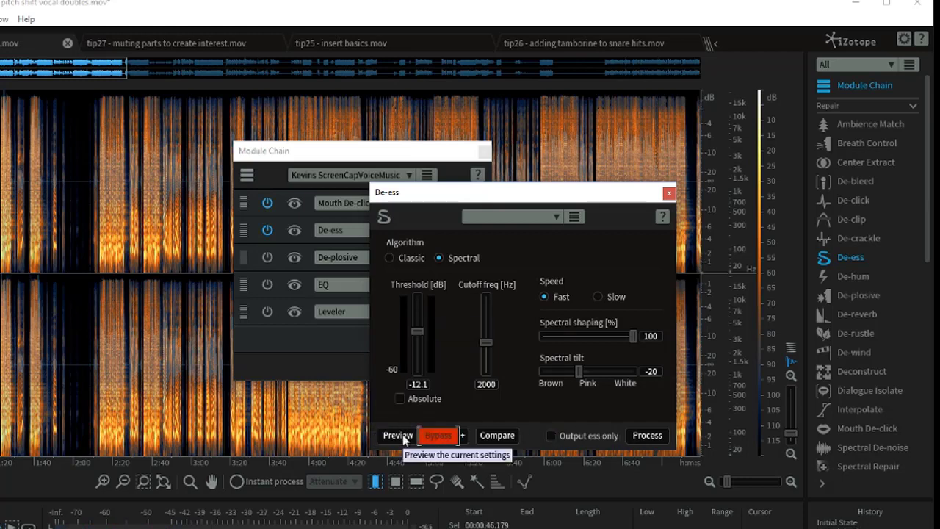
click(403, 437)
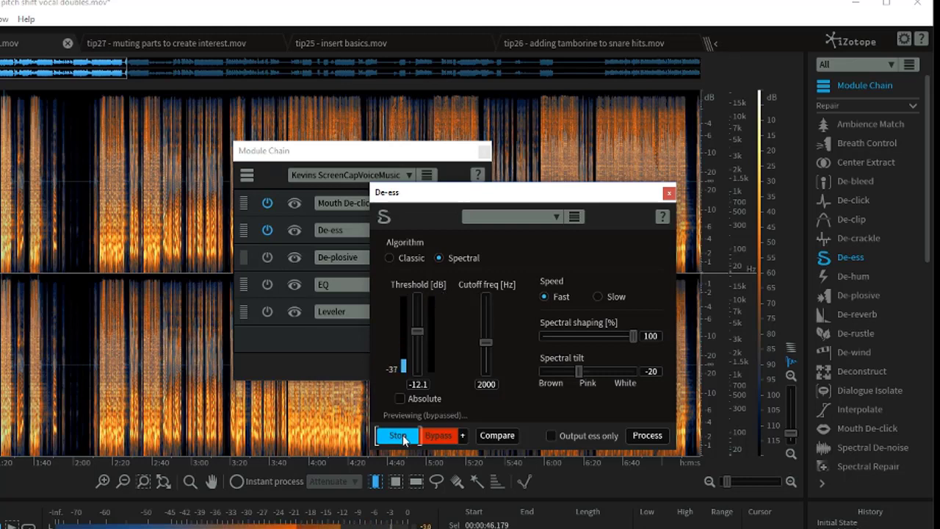
click(400, 435)
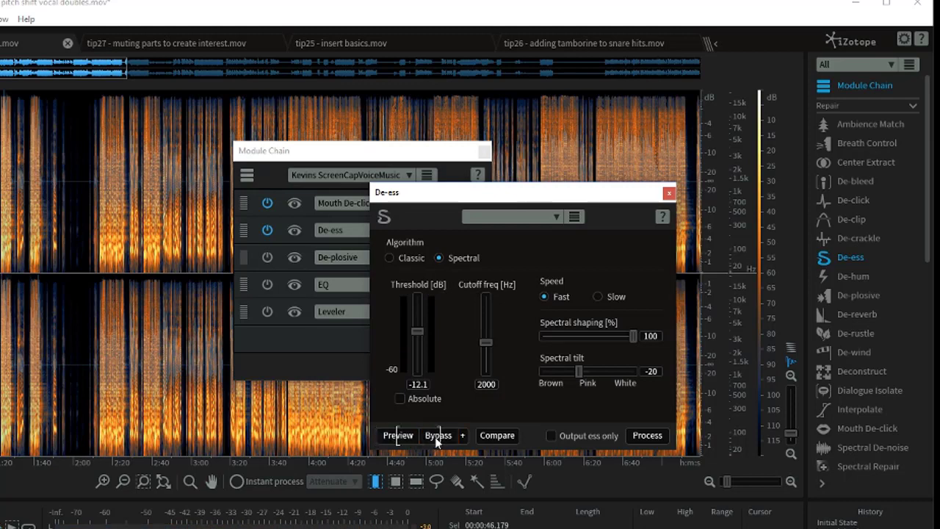
click(396, 435)
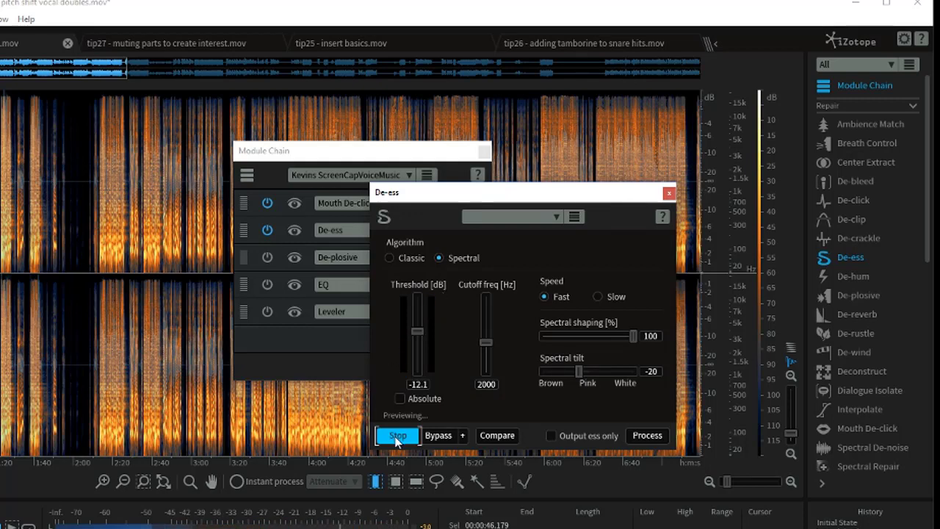
click(397, 436)
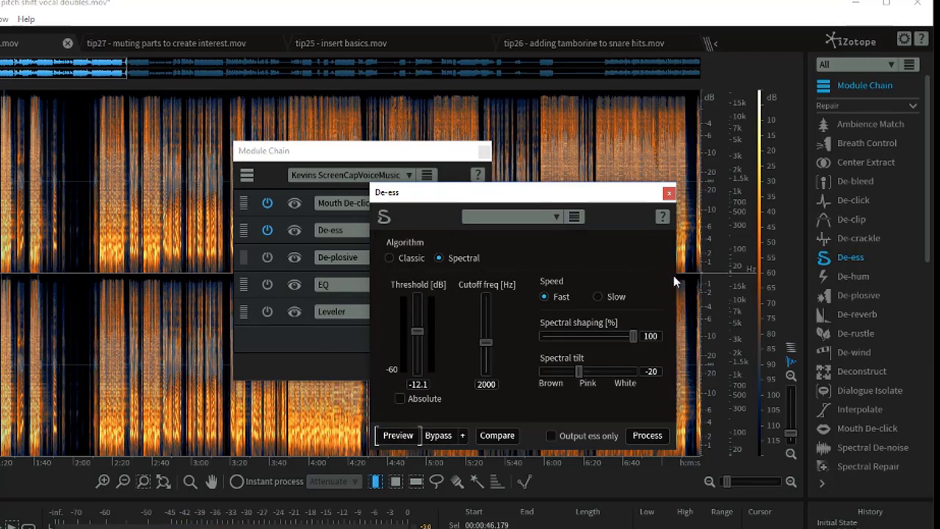
click(669, 192)
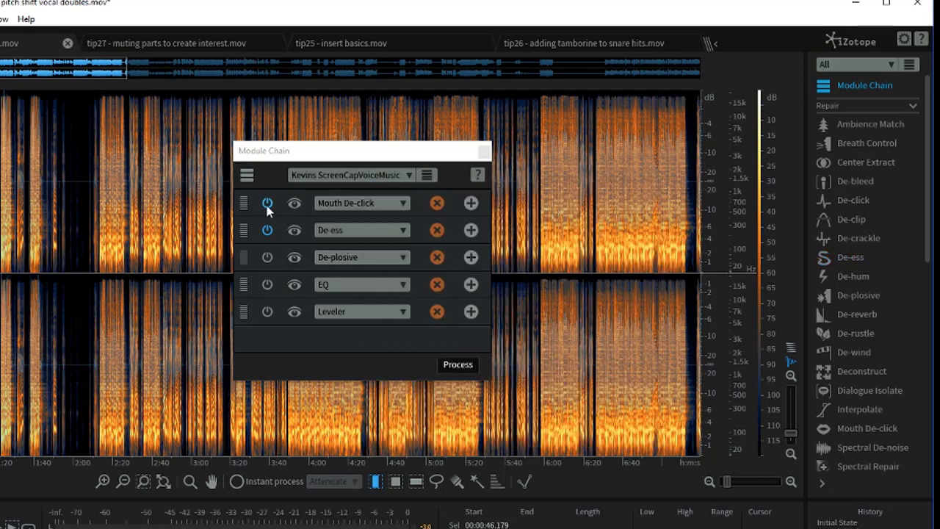
- Process the file through the module chain with only De-ess enabled and play back the result
click(273, 169)
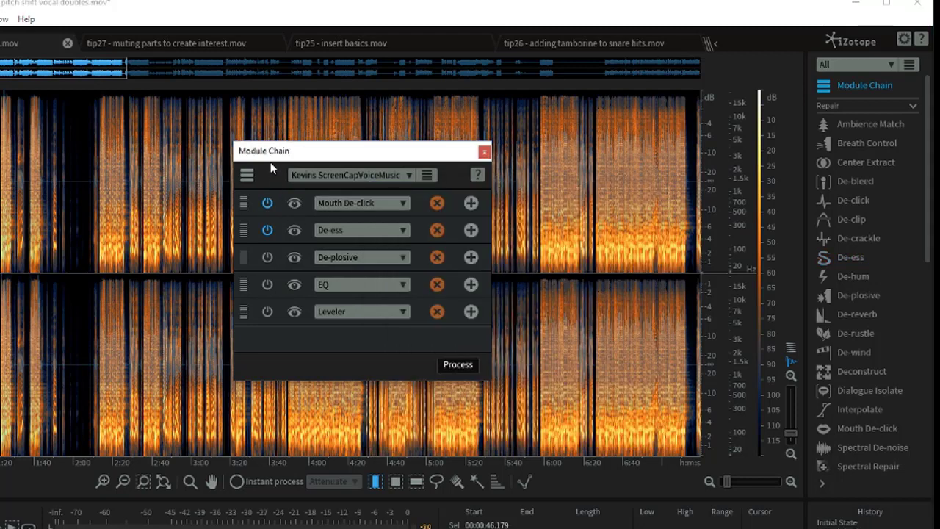
click(268, 229)
click(453, 367)
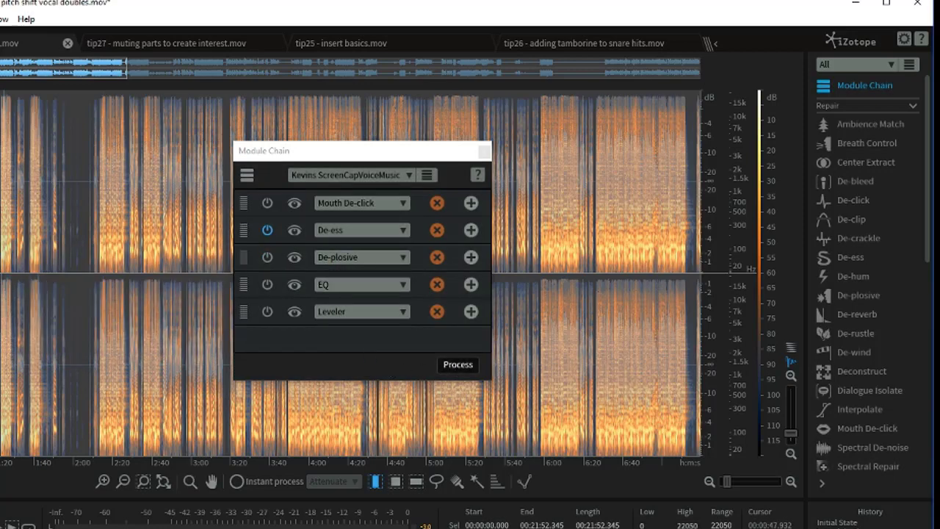
click(0, 142)
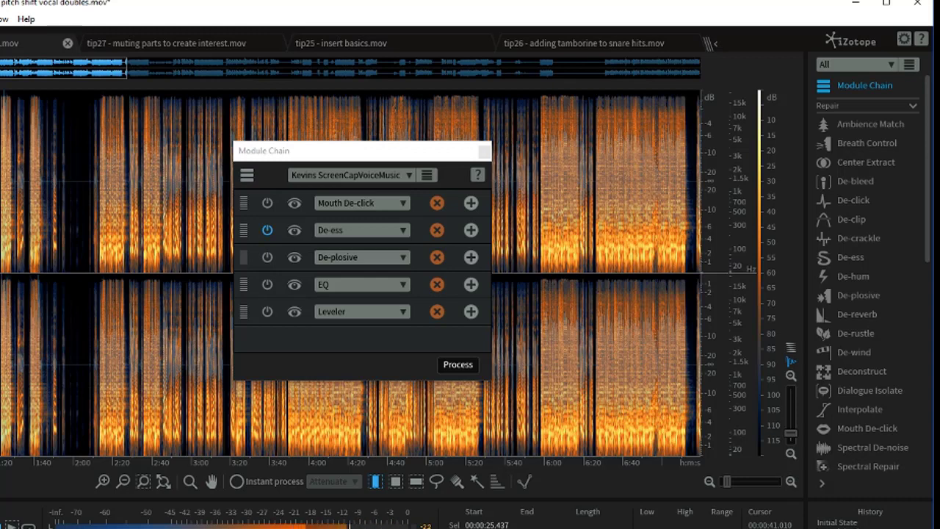
- Disable De-ess in the module chain and examine the stored De-plosive sensitivity, strength and frequency limit
click(268, 232)
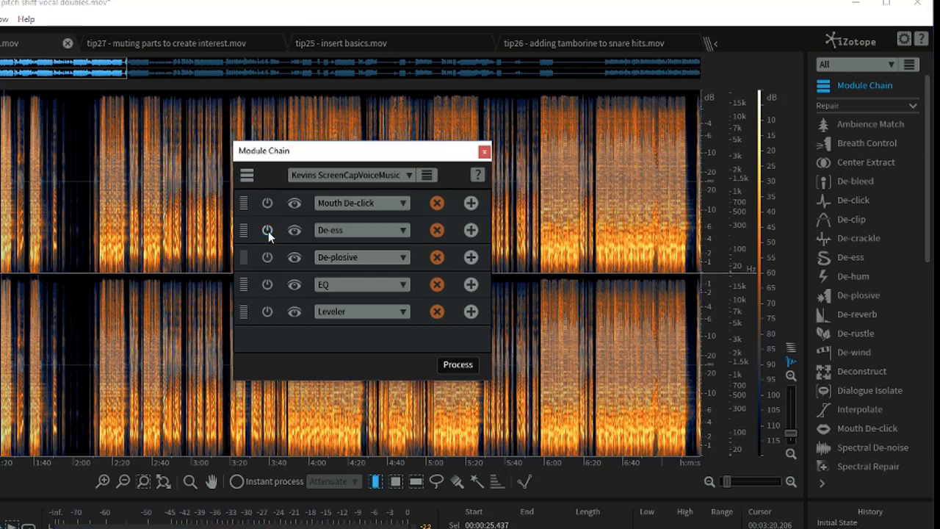
click(295, 259)
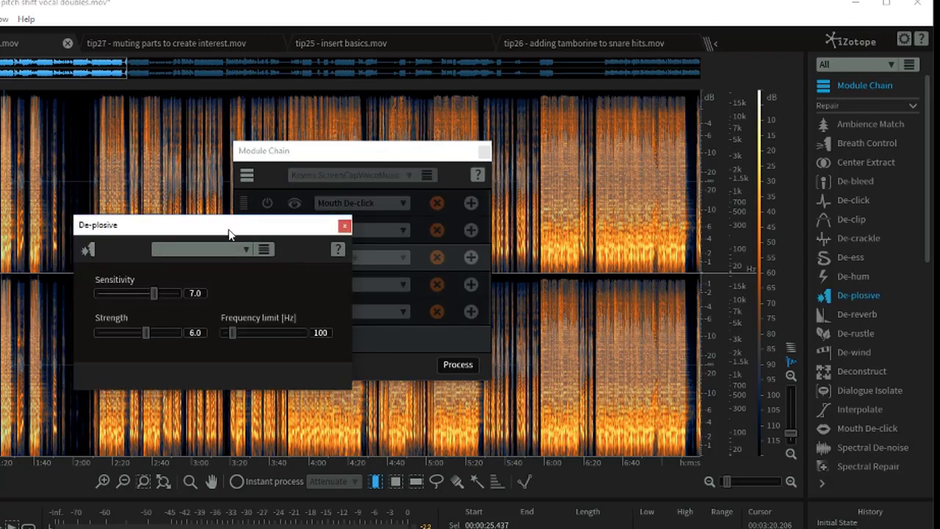
drag(224, 225, 238, 229)
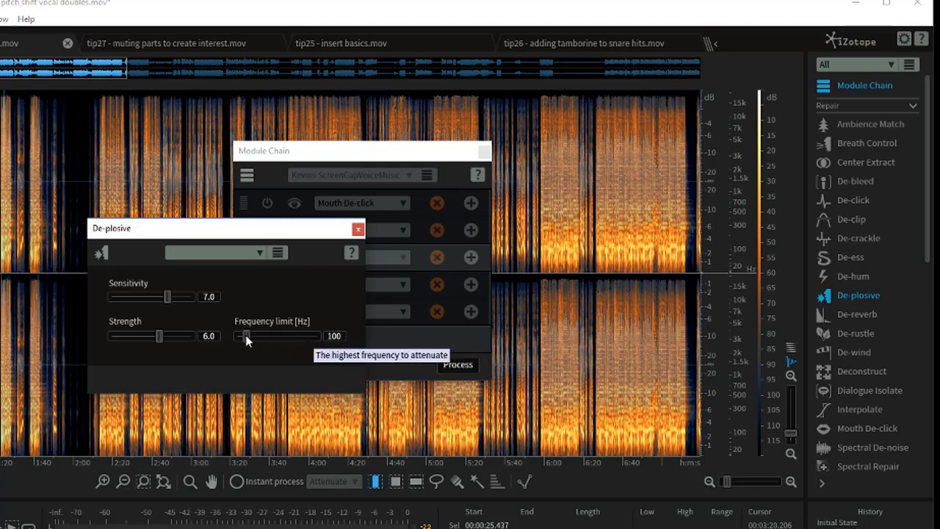
click(357, 231)
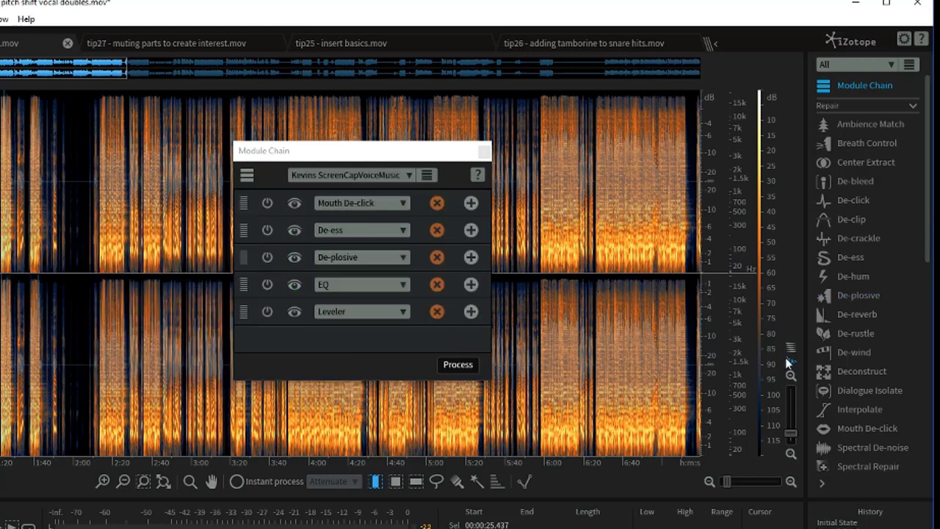
- Open the standalone De-plosive module and preview the audio first bypassed and again with the processing active
click(841, 296)
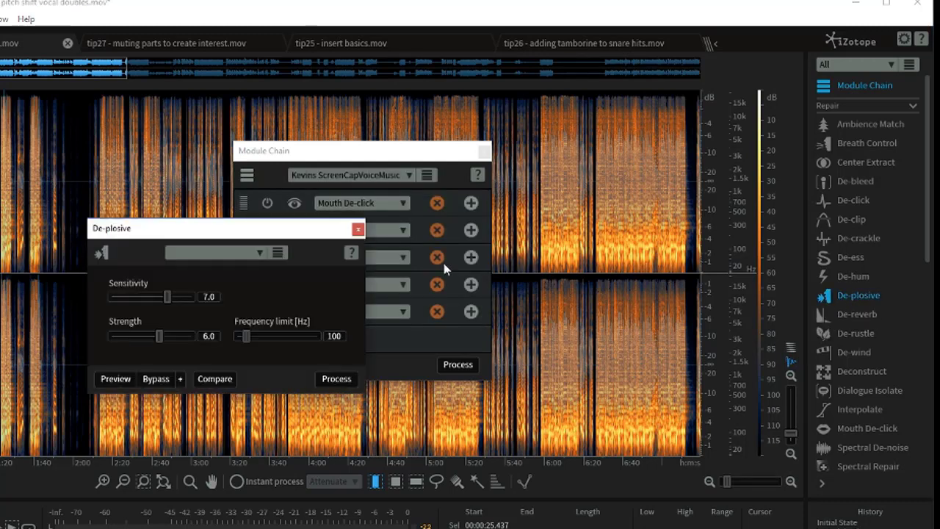
drag(203, 230, 434, 233)
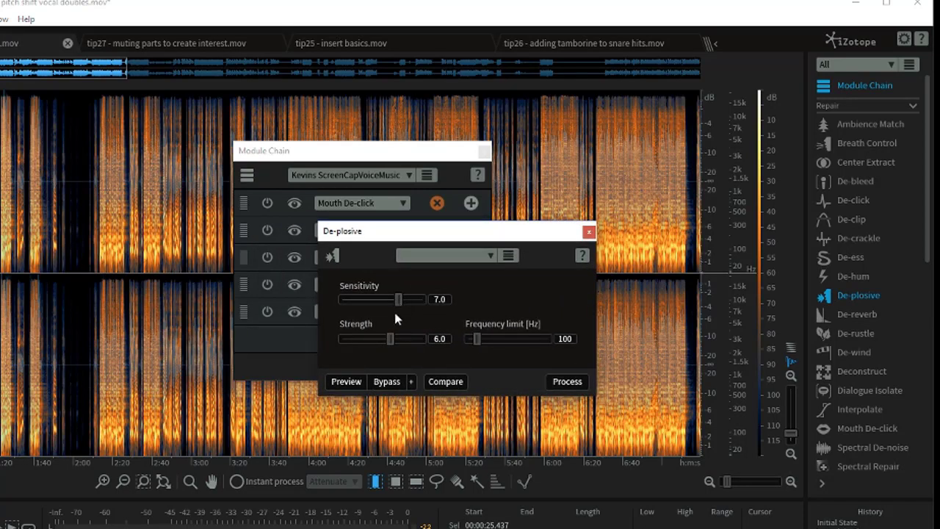
click(374, 385)
click(349, 384)
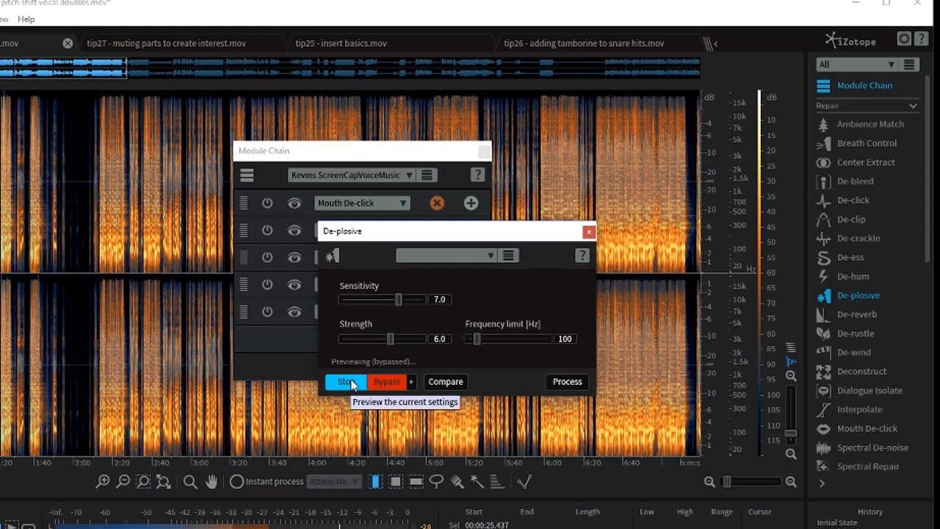
click(345, 383)
click(378, 385)
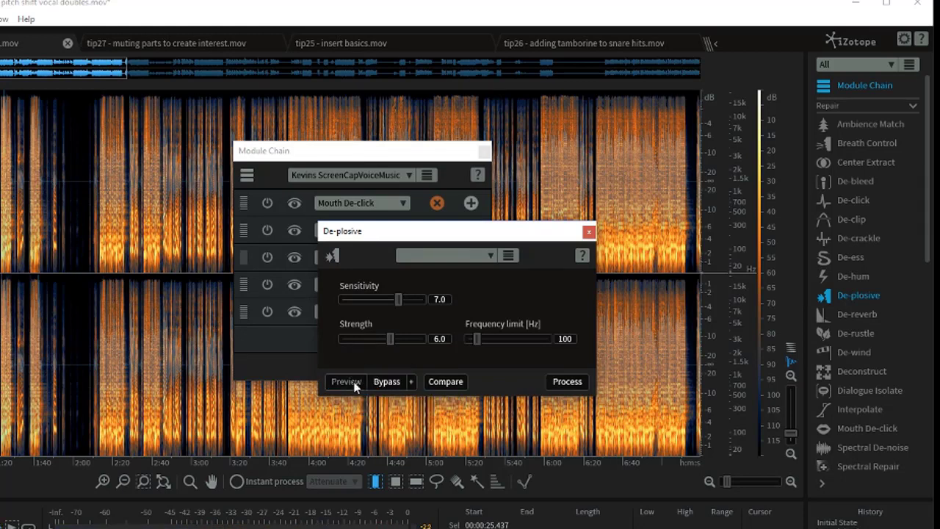
click(353, 384)
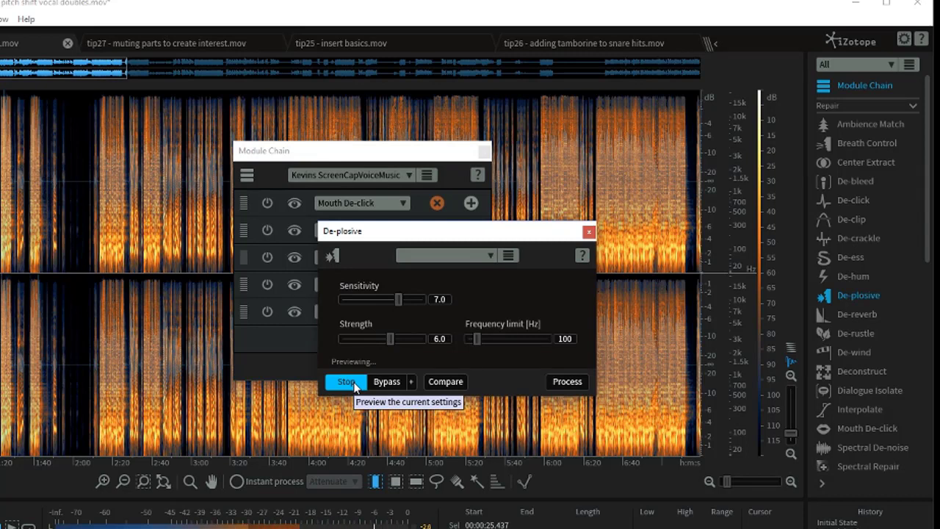
click(355, 388)
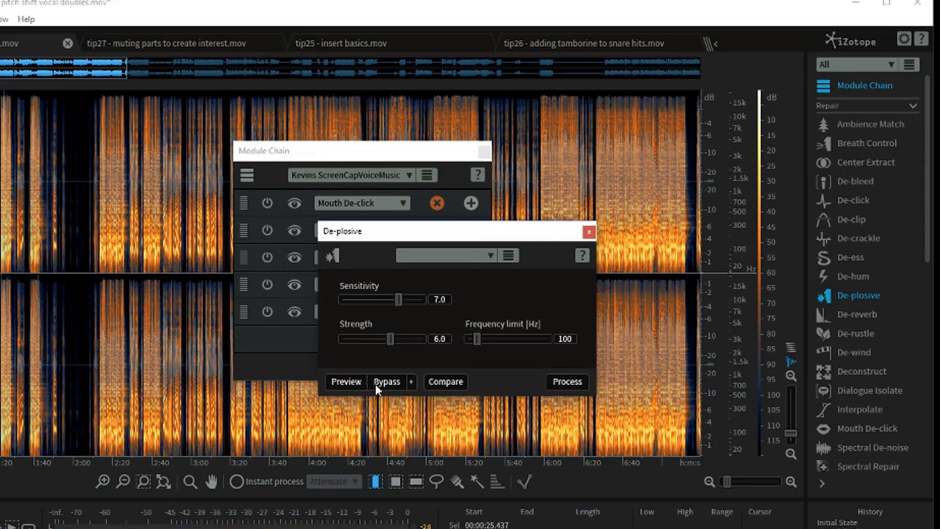
- Preview the bypassed audio once more, turn De-plosive bypass back off and close the module
click(376, 383)
click(357, 385)
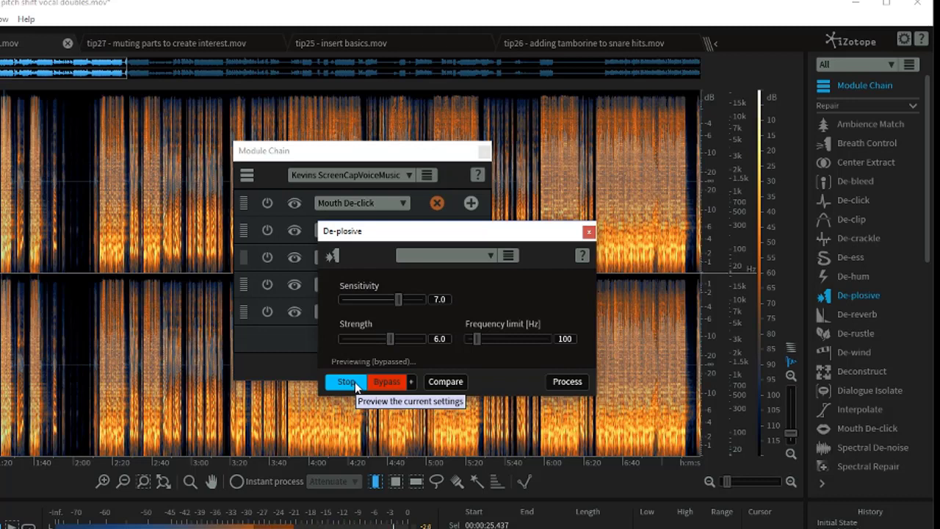
click(356, 388)
click(374, 382)
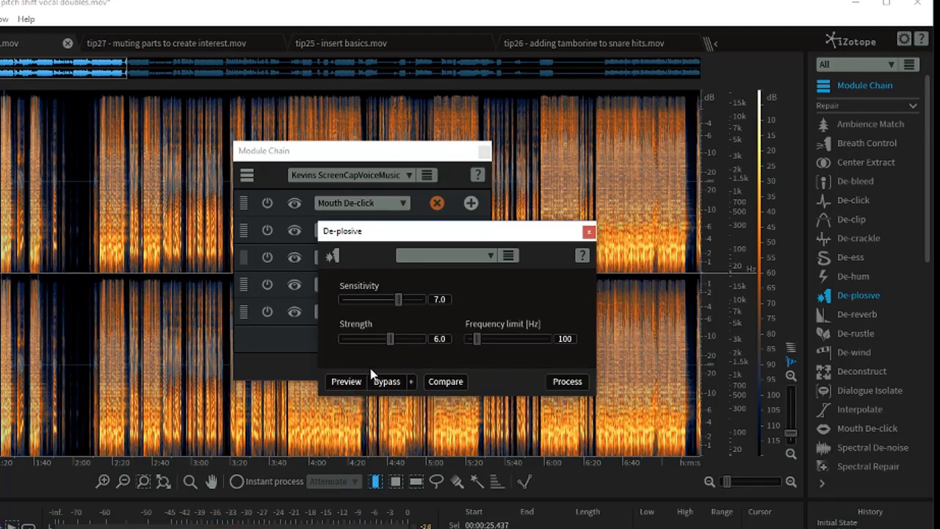
click(589, 232)
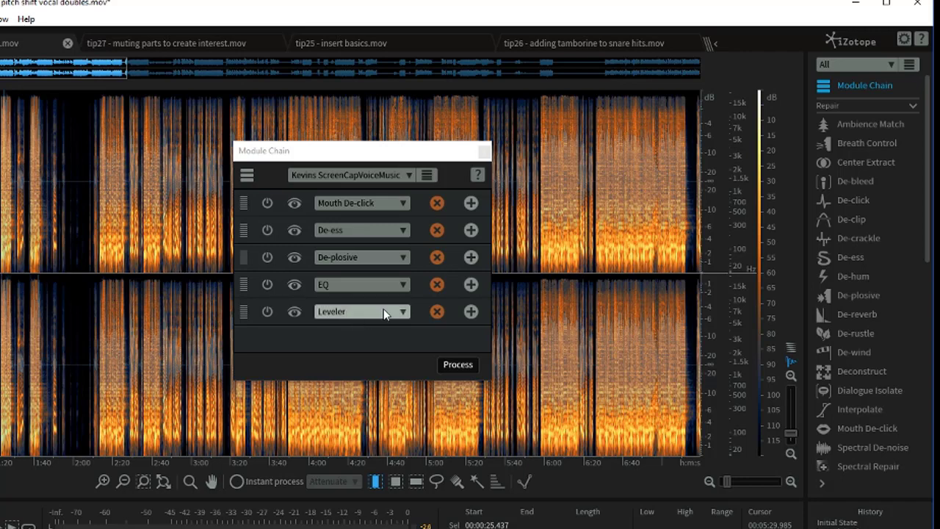
- Open the chain's EQ settings, save them as a new EQ preset under the owner's name, and close the EQ window
click(294, 286)
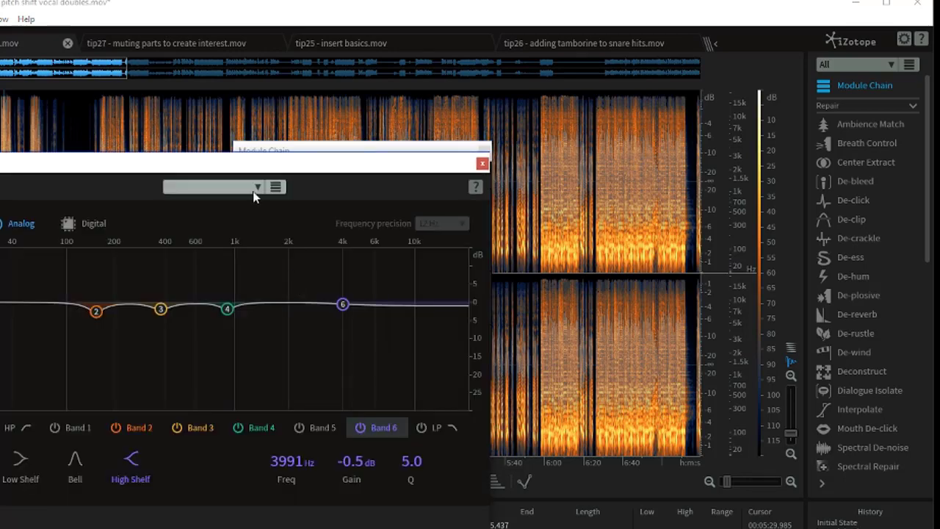
drag(237, 163, 492, 109)
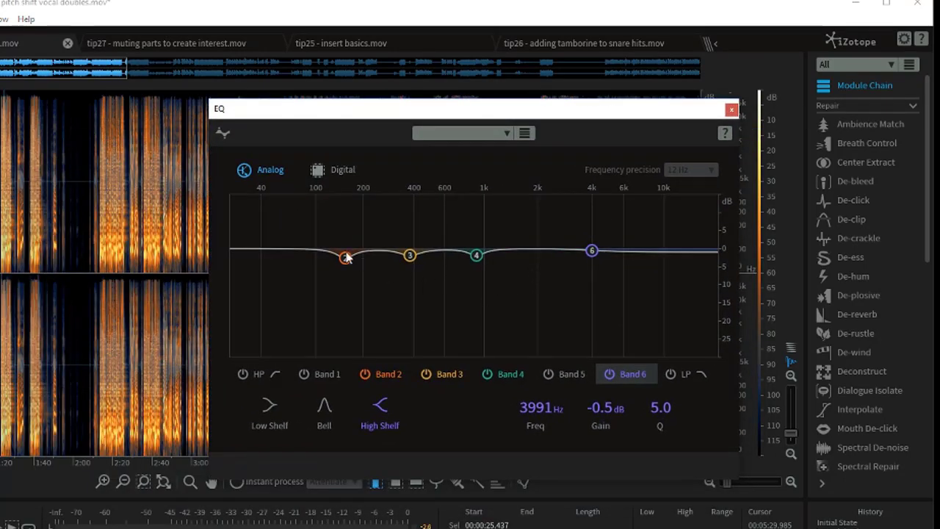
click(524, 134)
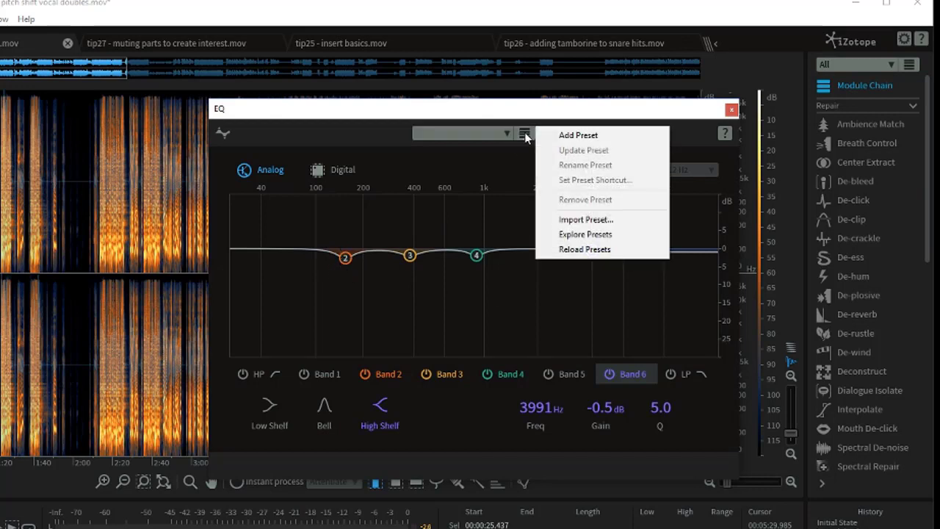
click(580, 135)
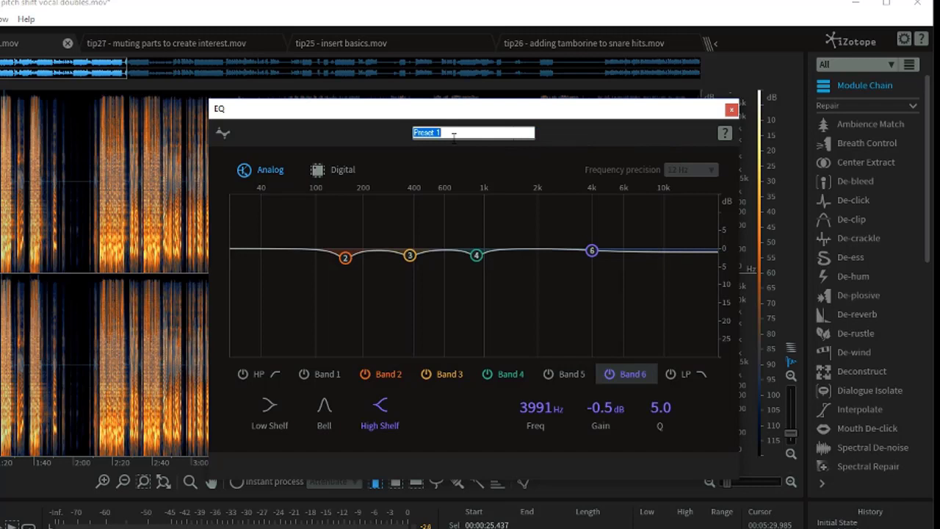
text(Kevina)
key(Return)
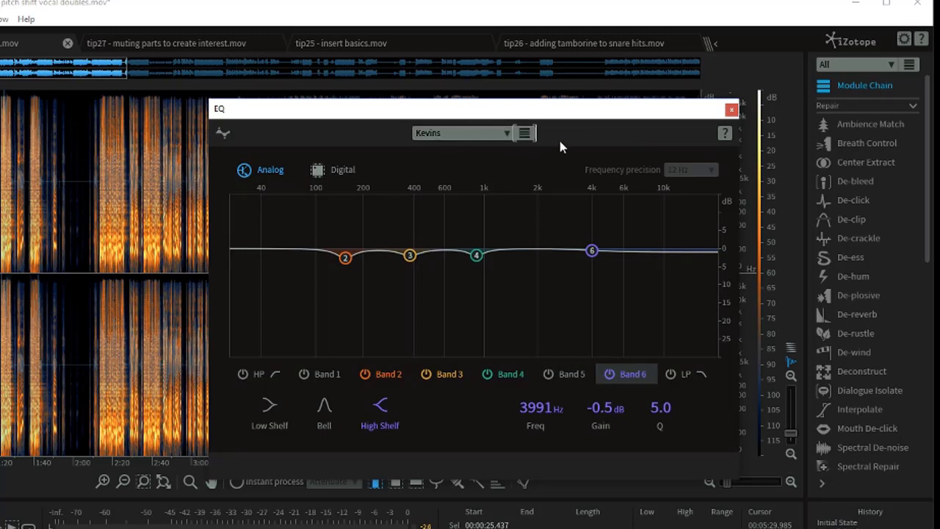
click(732, 109)
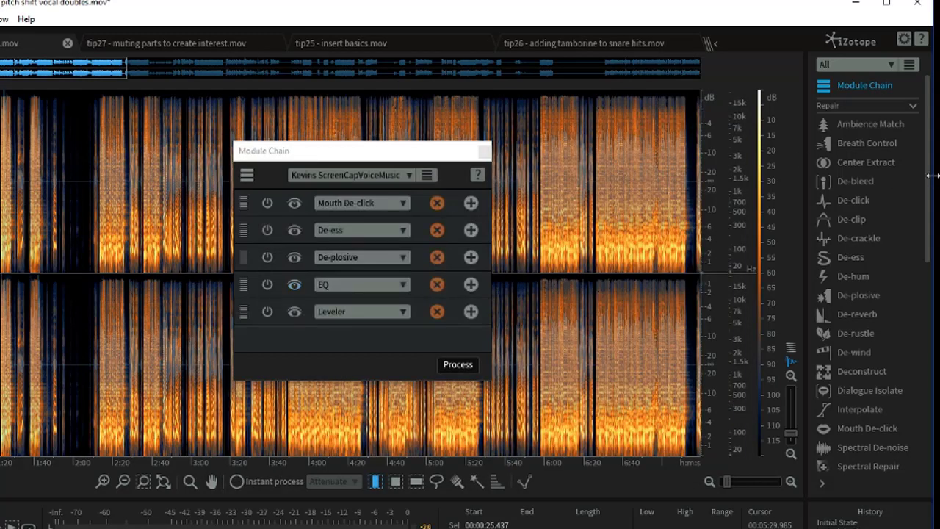
- Open the standalone EQ module and load the newly saved personal preset
scroll(858, 348, down, 4)
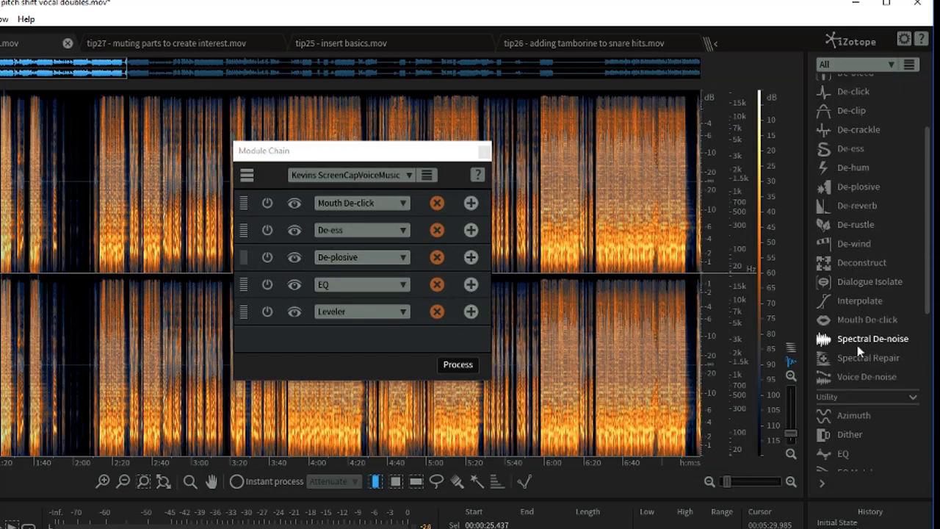
click(842, 373)
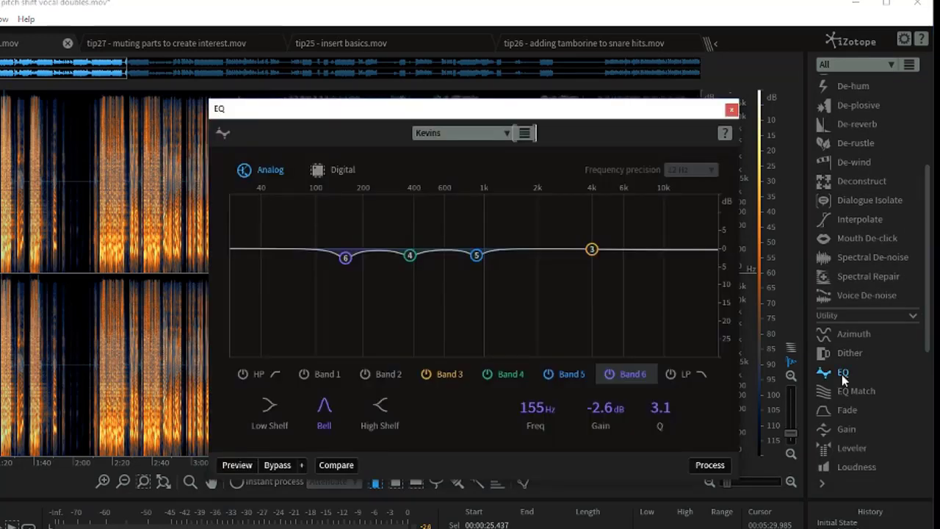
click(507, 133)
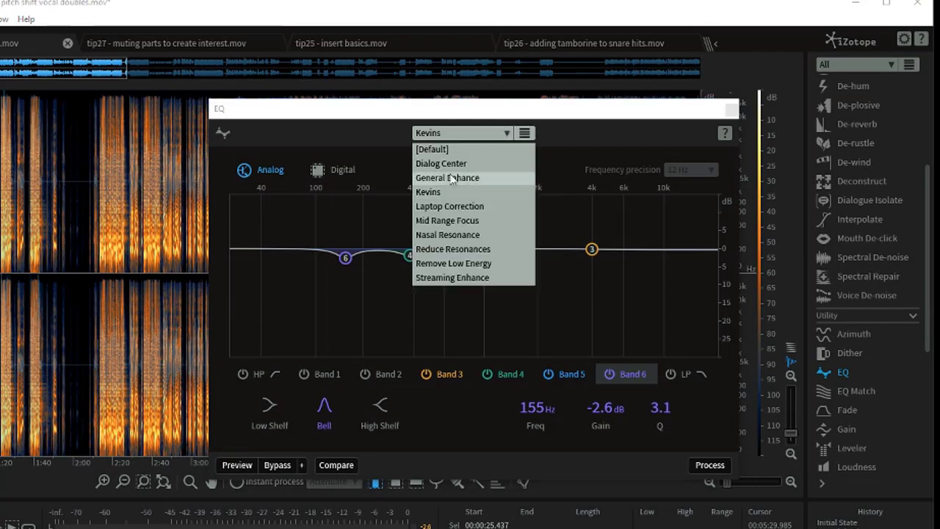
click(430, 200)
drag(415, 111, 404, 69)
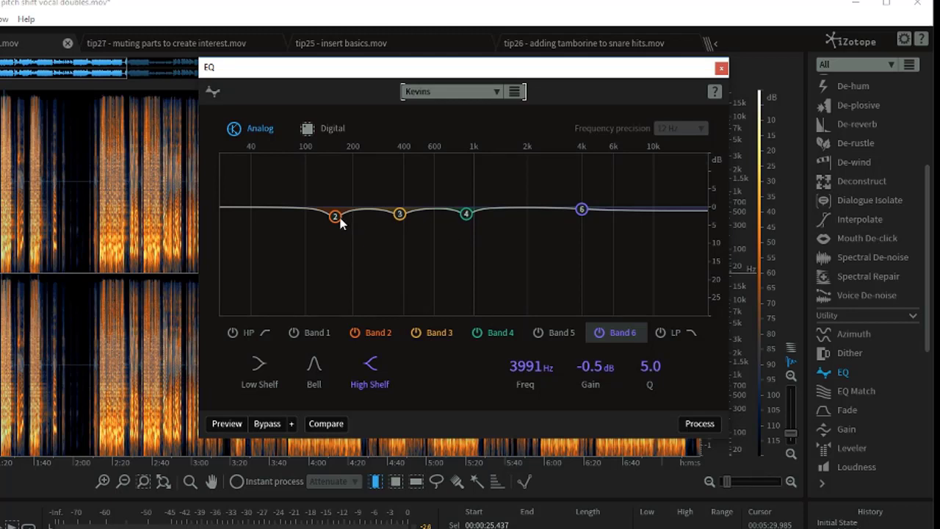
- Preview the audio while boosting EQ Band 2 to 14.0 dB, and bring its gain back down to -2.0 dB
click(361, 333)
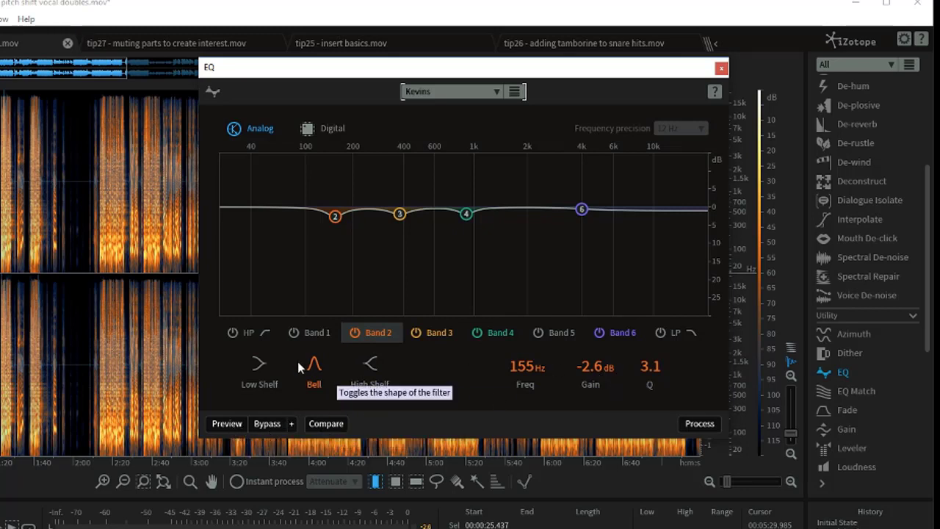
click(228, 424)
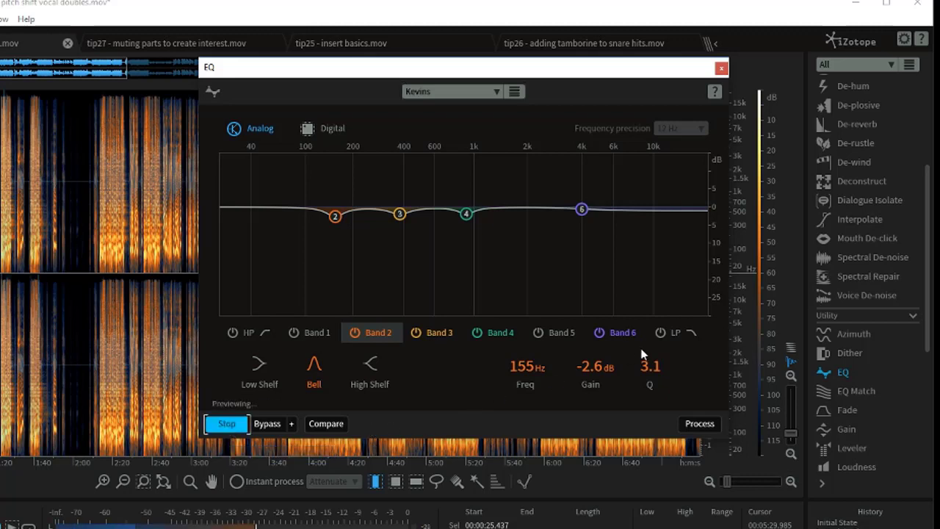
drag(602, 372, 596, 352)
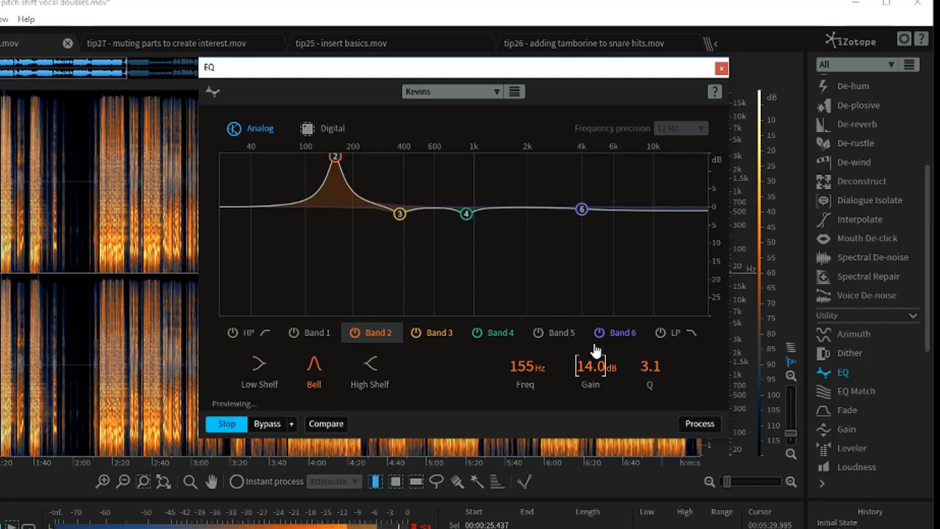
drag(595, 351, 598, 362)
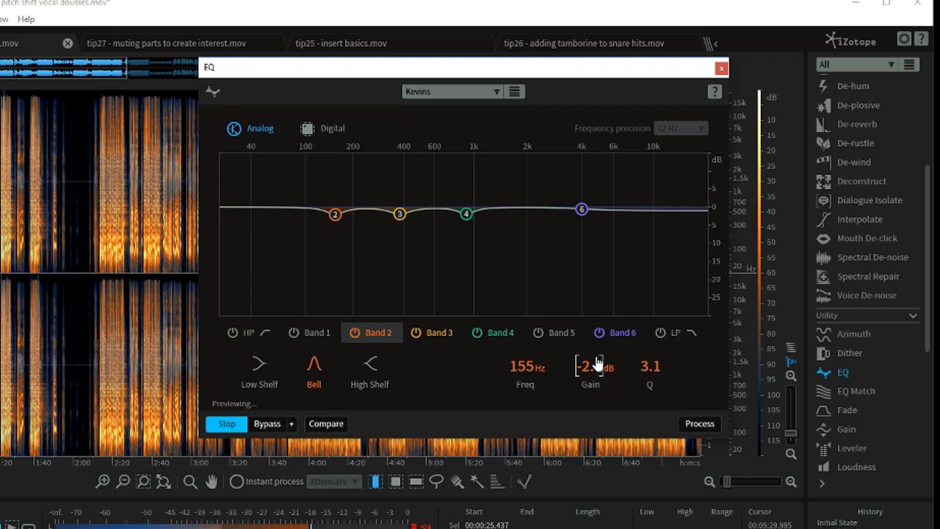
click(237, 424)
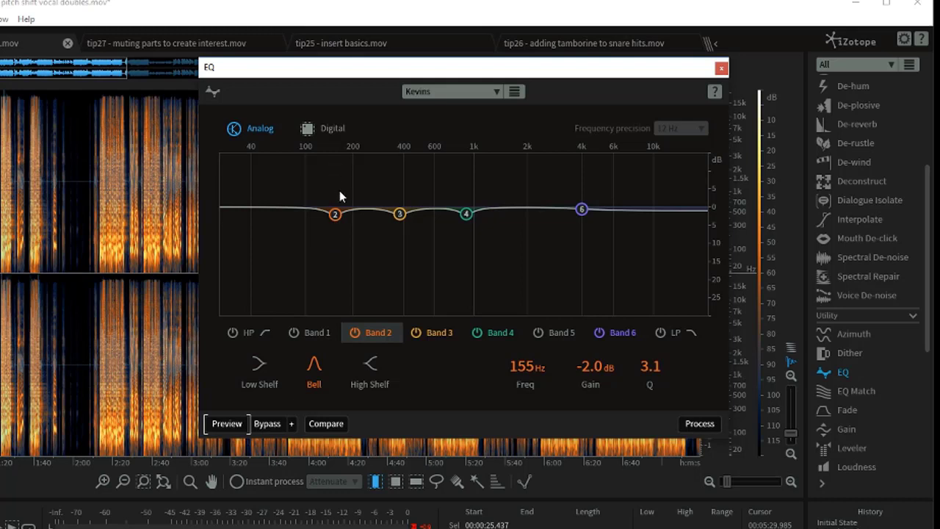
- Audition EQ Band 3 during preview with a 14.0 dB boost, and lower its gain to -2.0 dB
click(435, 333)
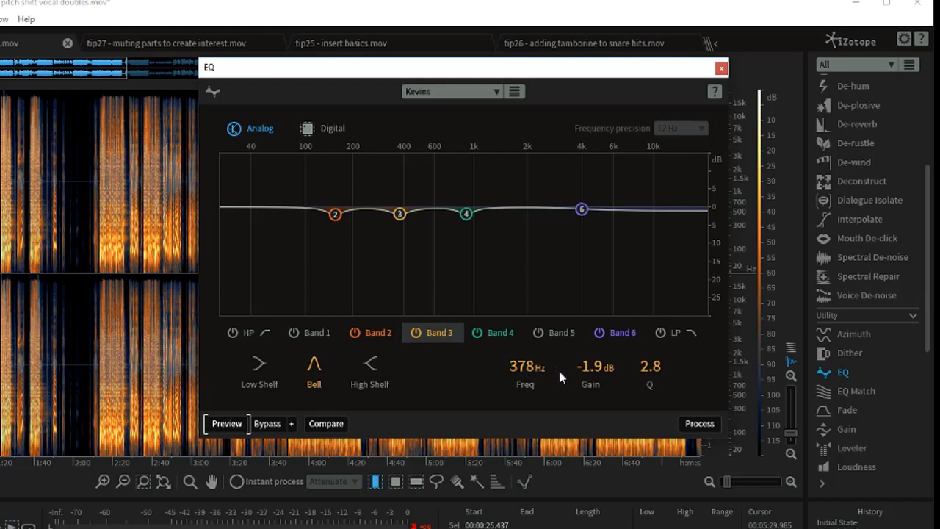
click(237, 425)
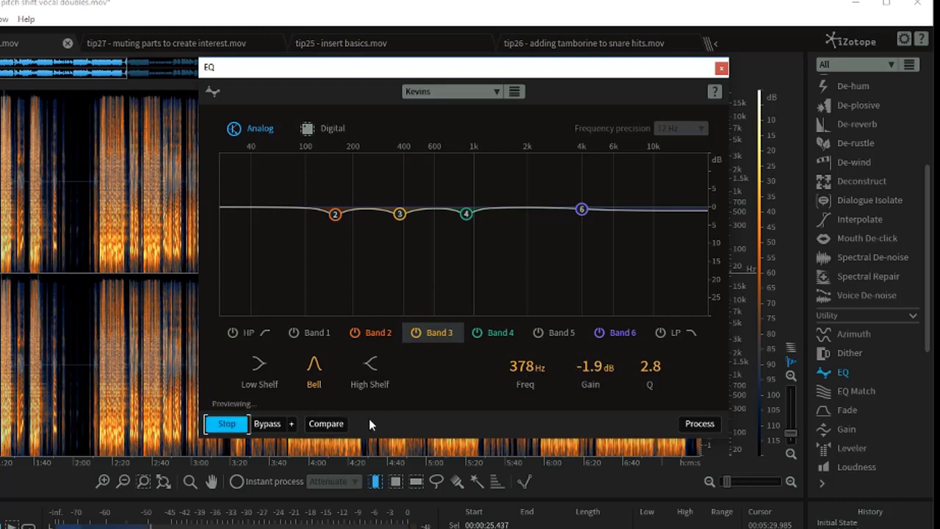
drag(603, 368, 599, 360)
scroll(599, 360, up, 2)
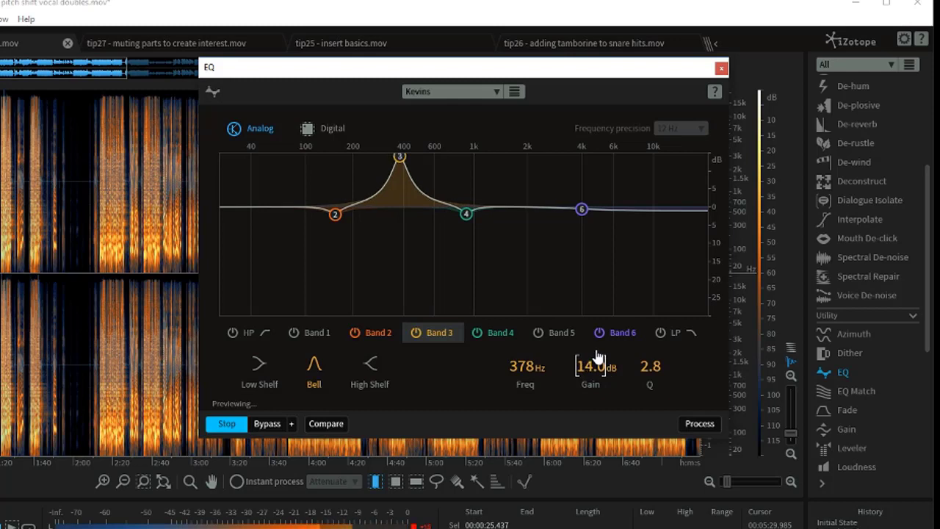
drag(598, 357, 599, 370)
scroll(598, 370, up, 1)
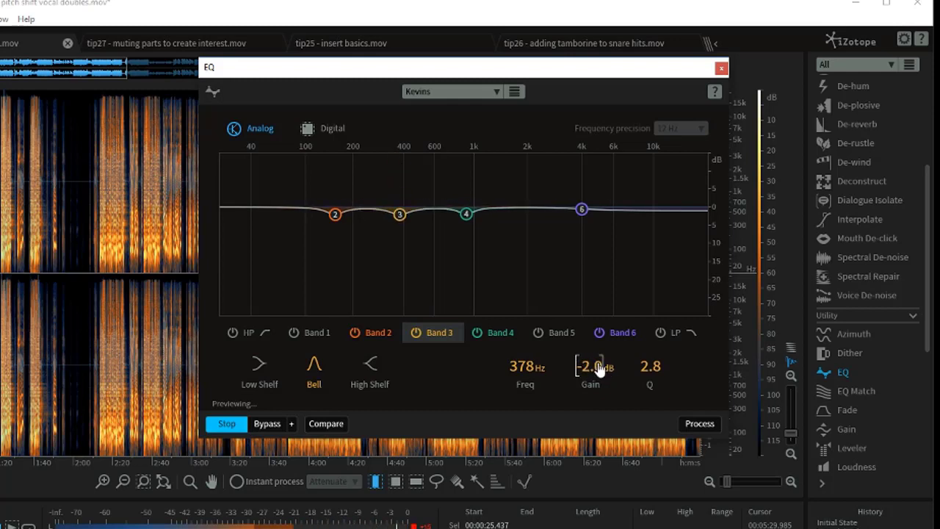
click(243, 425)
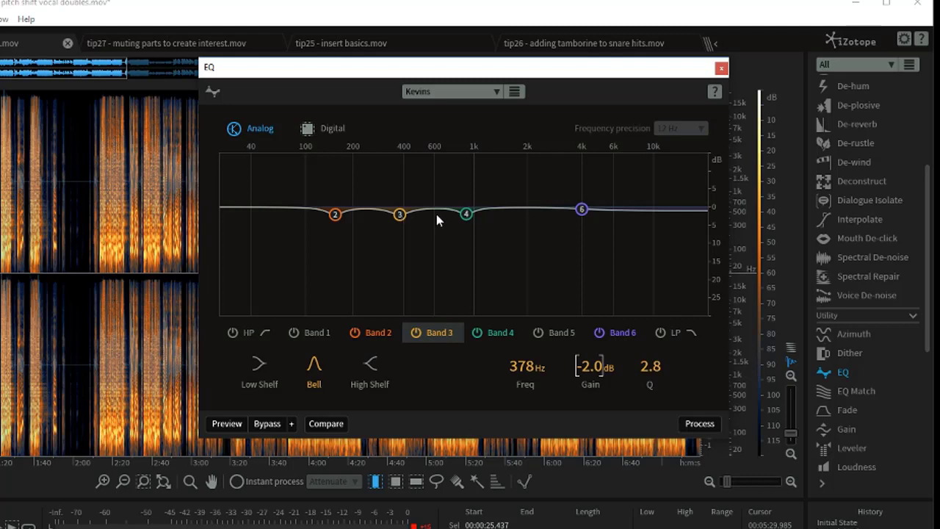
- Audition a strong boost on EQ Band 4 during preview, and reduce its gain to -2.0 dB
click(498, 332)
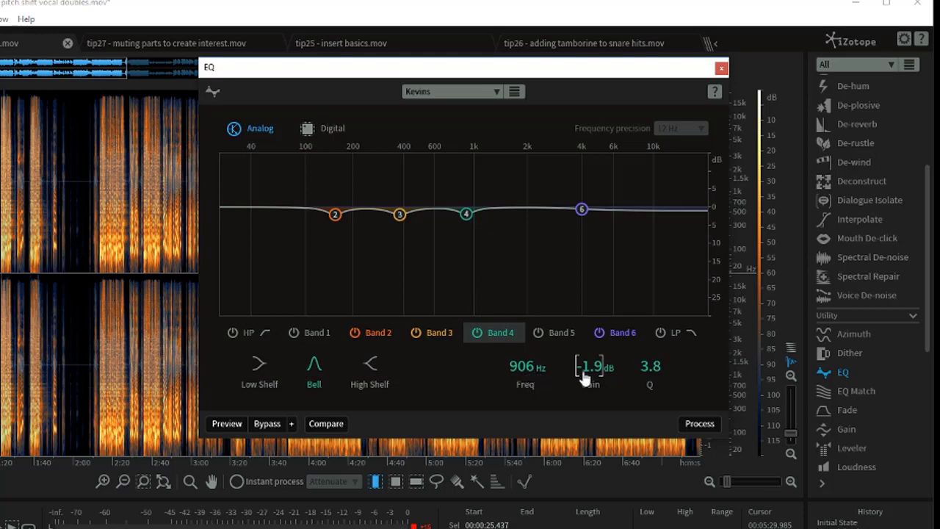
click(237, 426)
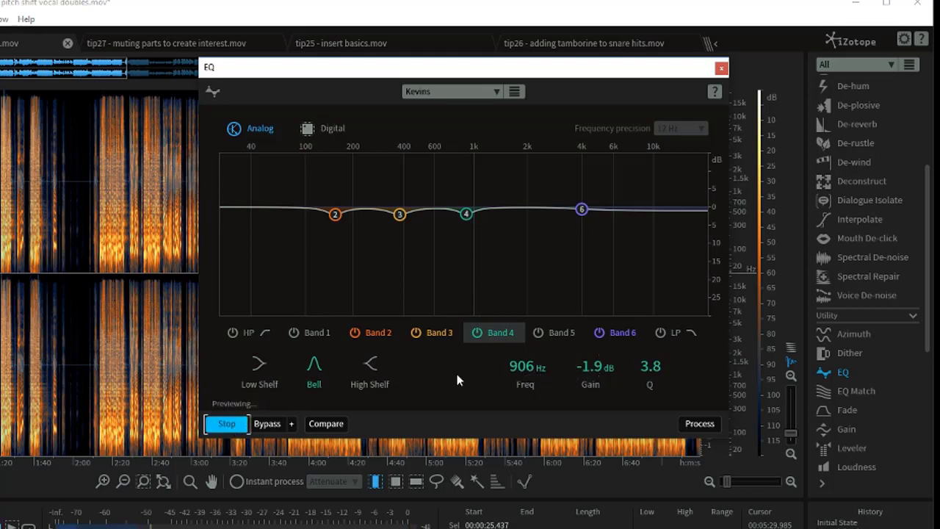
drag(588, 369, 590, 358)
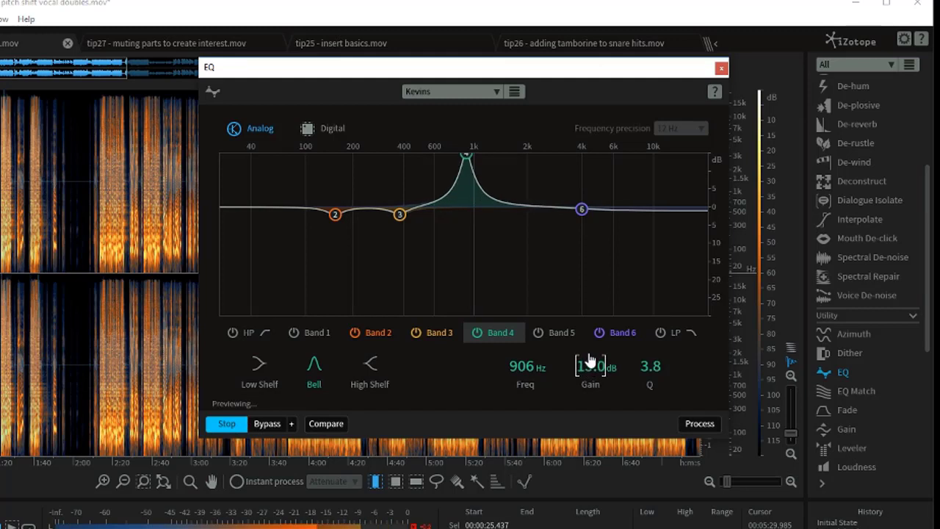
scroll(590, 359, down, 2)
drag(590, 360, 594, 373)
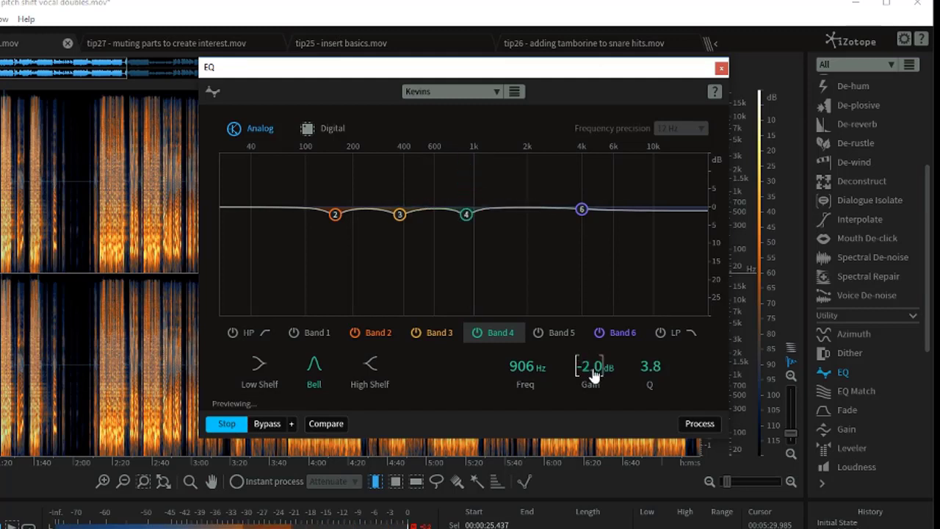
click(229, 424)
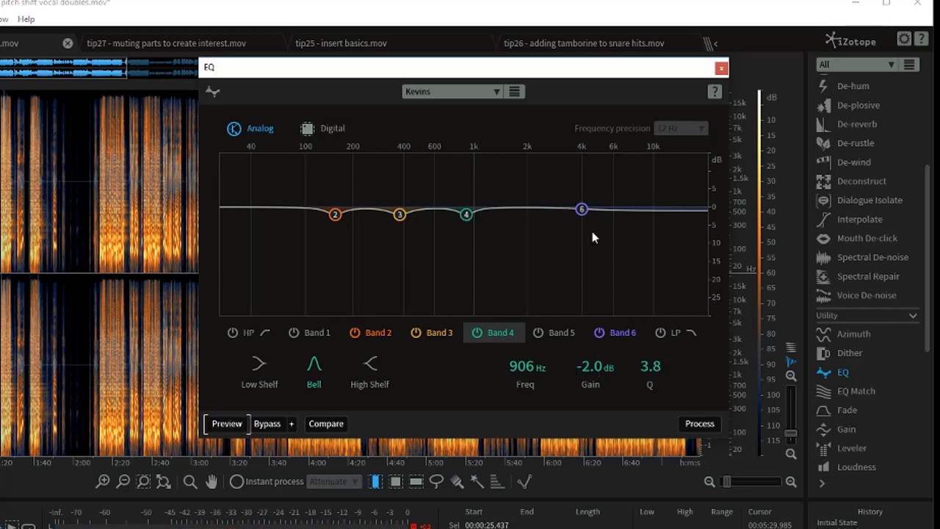
- Preview the Band 6 high shelf boosted to 6.5 dB and cut to -4.5 dB, restore -0.5 dB, and close the EQ module
click(629, 333)
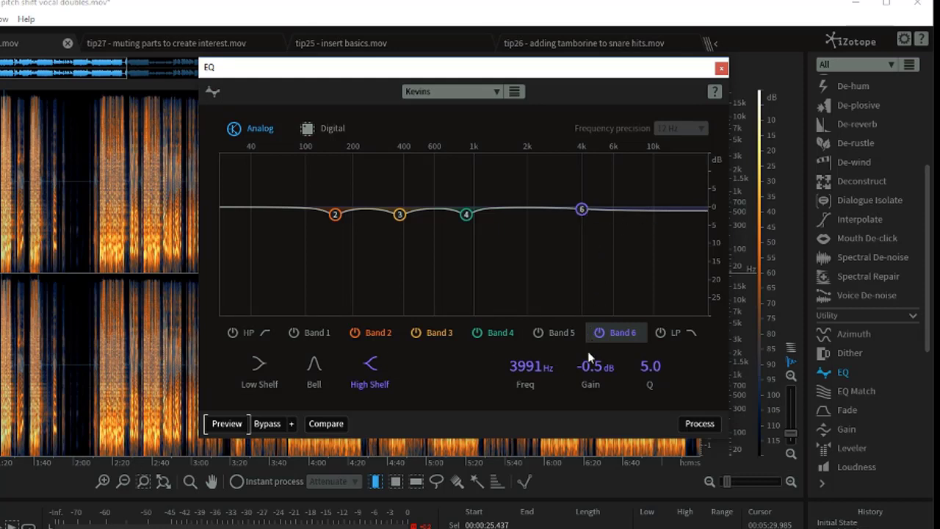
click(234, 429)
scroll(598, 367, up, 7)
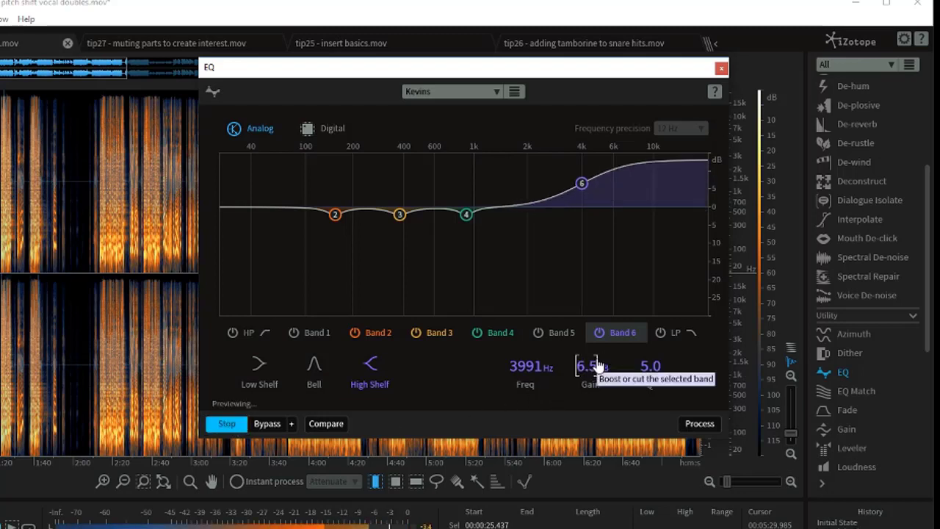
scroll(598, 365, down, 11)
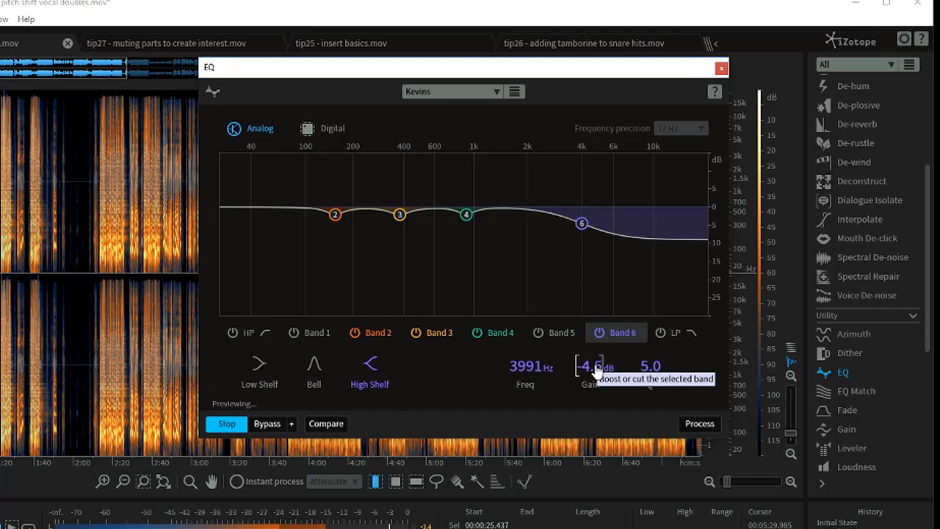
scroll(598, 368, up, 5)
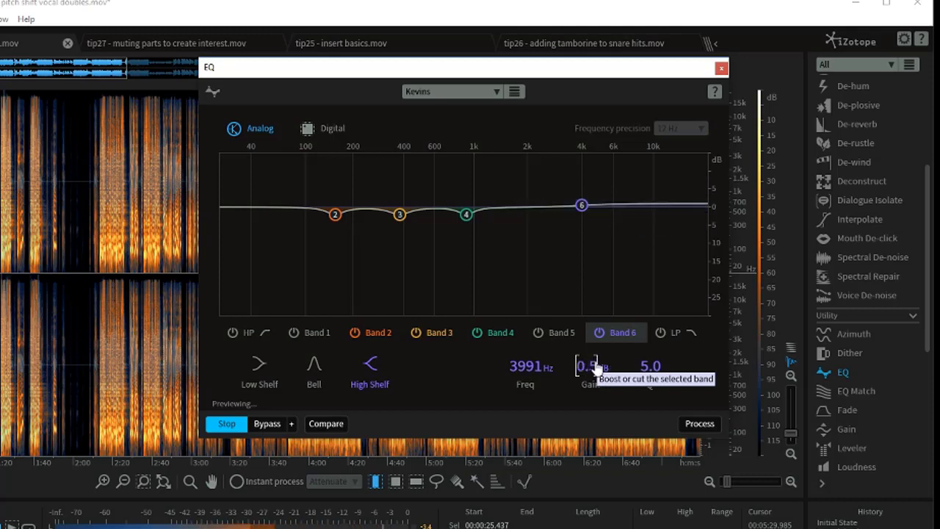
scroll(597, 367, up, 1)
scroll(597, 367, down, 4)
scroll(598, 367, up, 2)
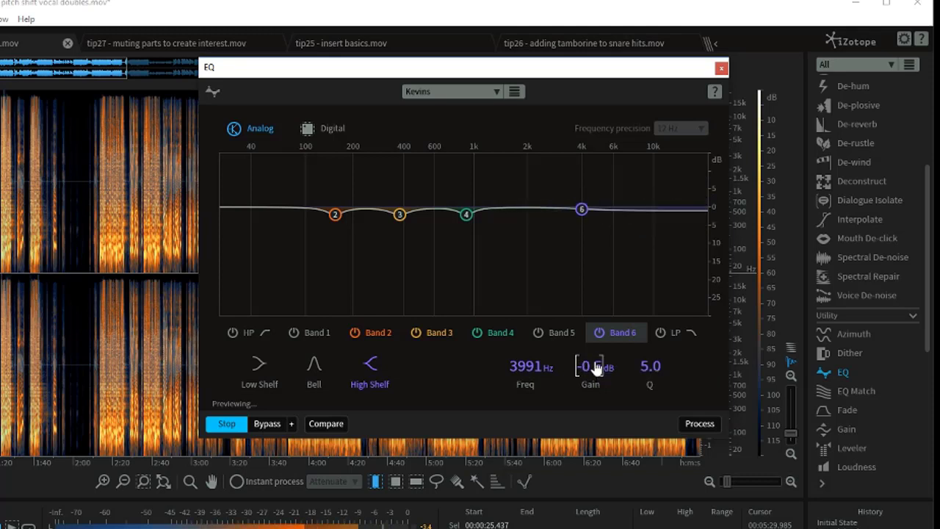
click(227, 424)
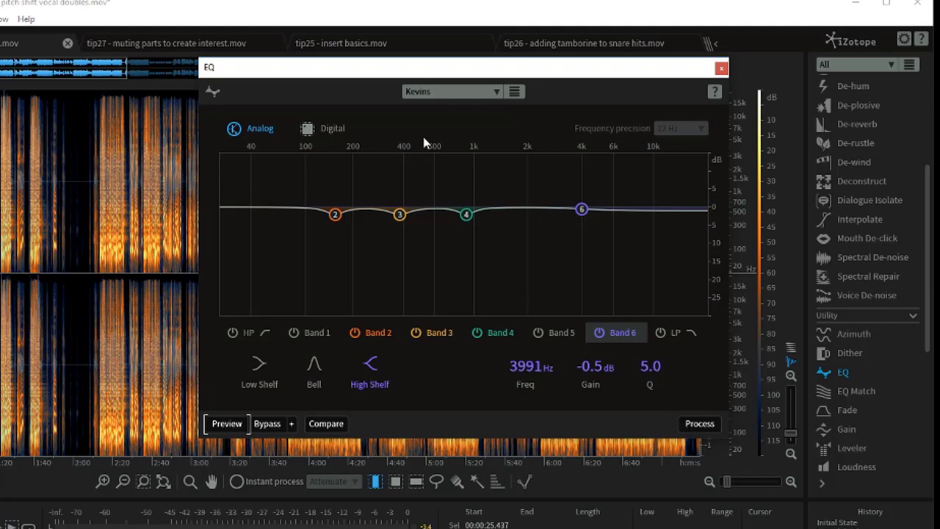
click(722, 69)
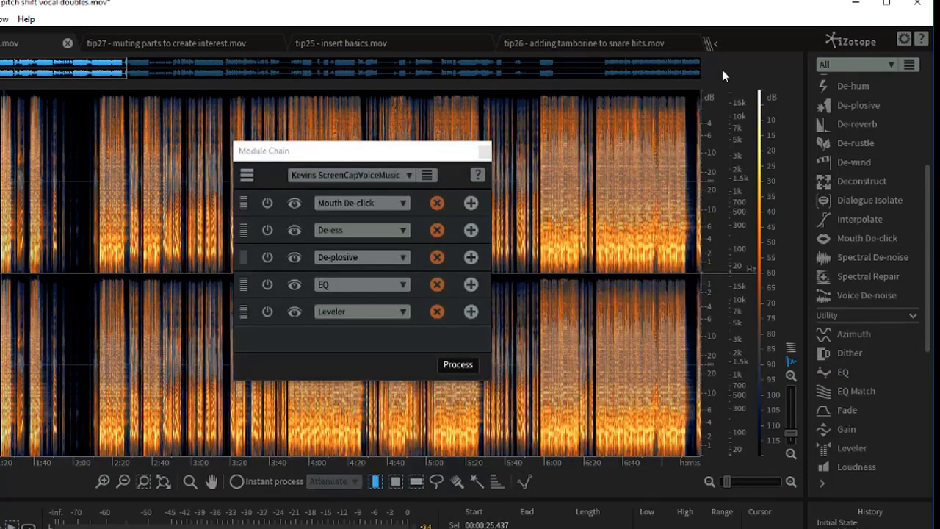
- Process the file through the module chain with only EQ enabled, clear the selection and play back the result
click(457, 365)
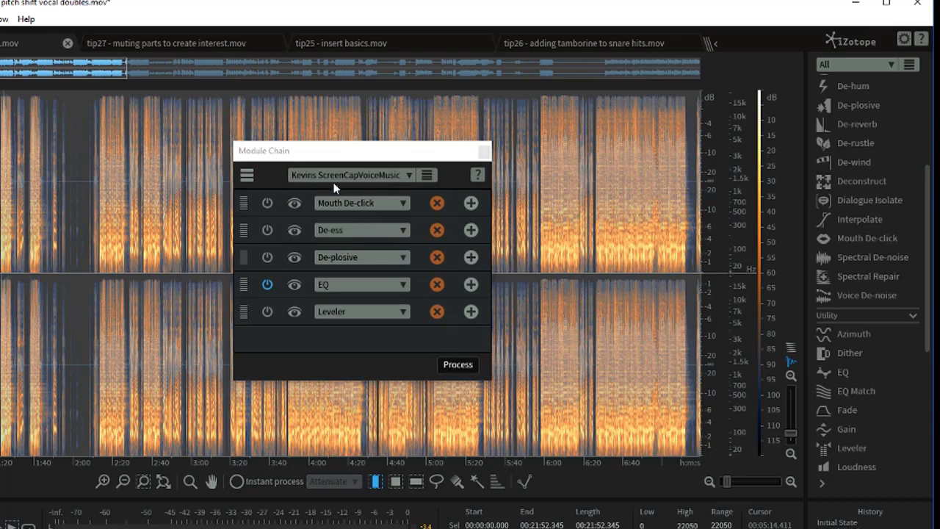
key(Escape)
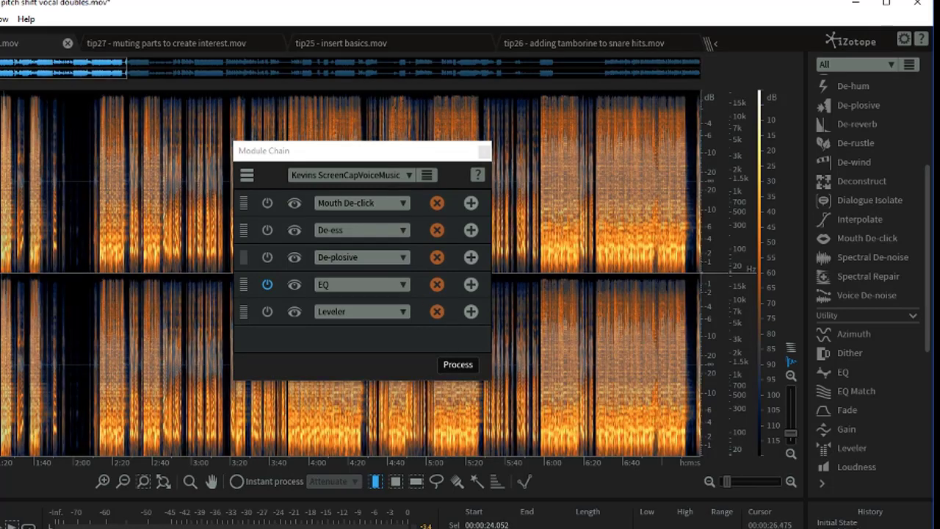
key(space)
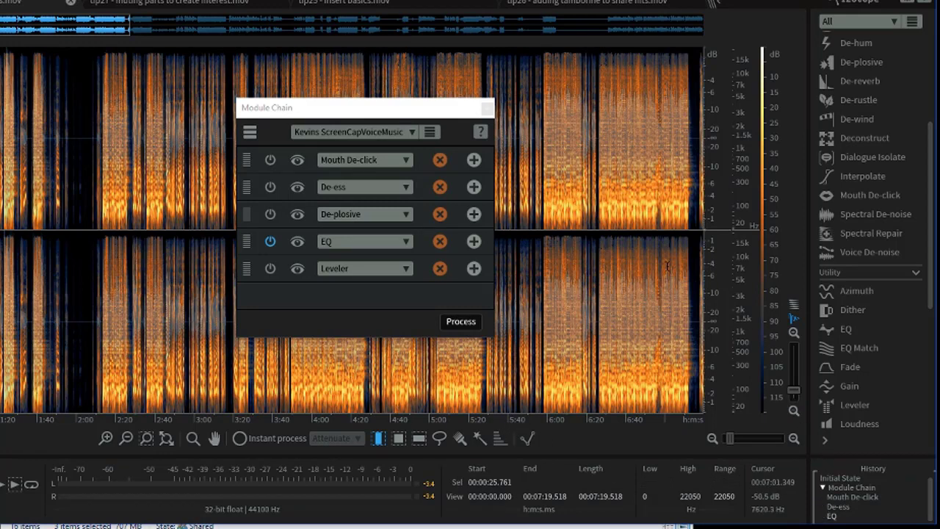
- Play back the recording while switching between the Initial State and the processed Module Chain state in the history to compare them
key(space)
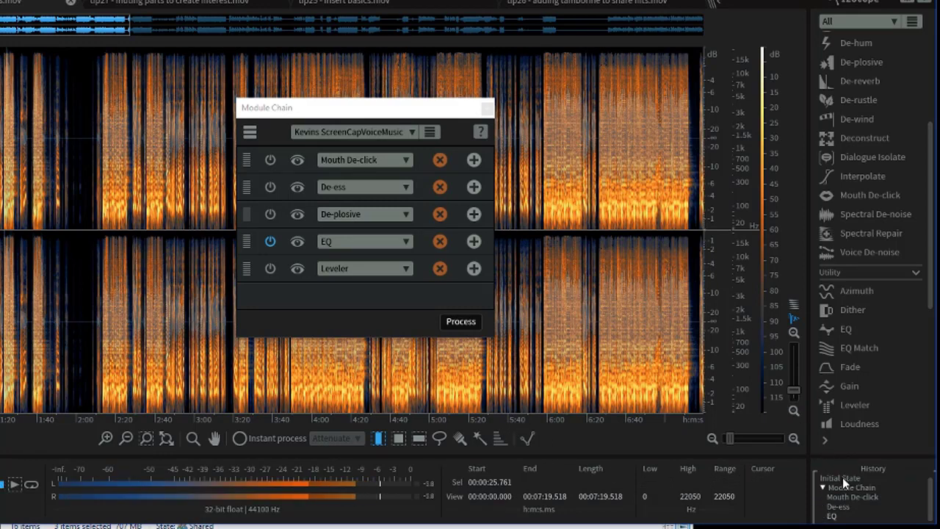
click(842, 477)
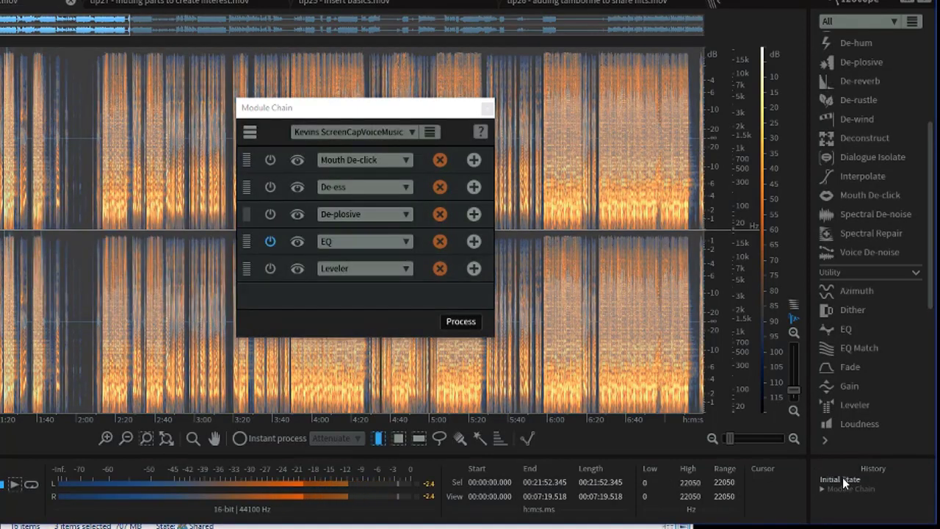
click(823, 489)
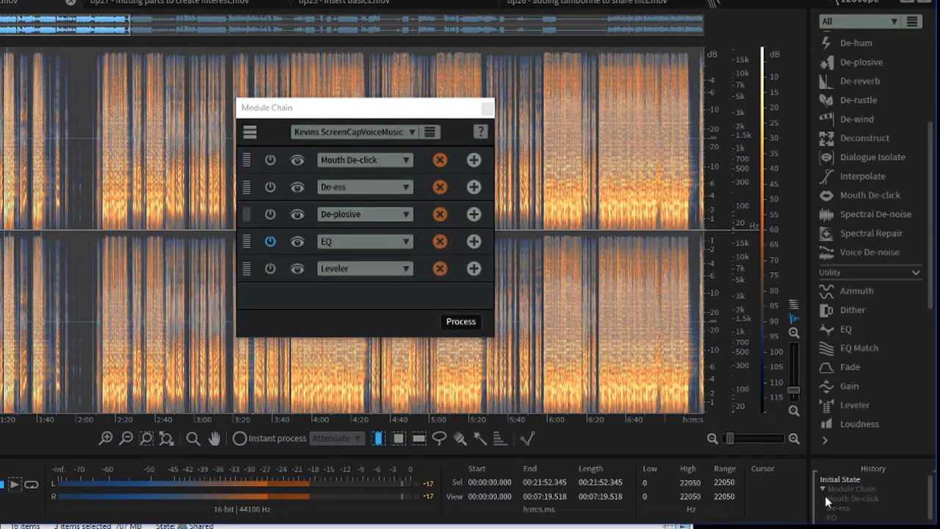
click(832, 514)
click(823, 488)
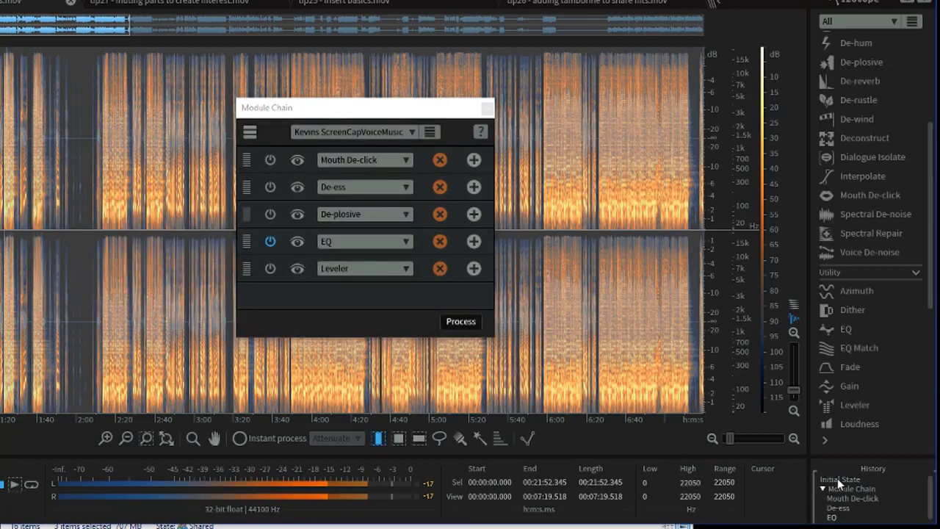
click(838, 478)
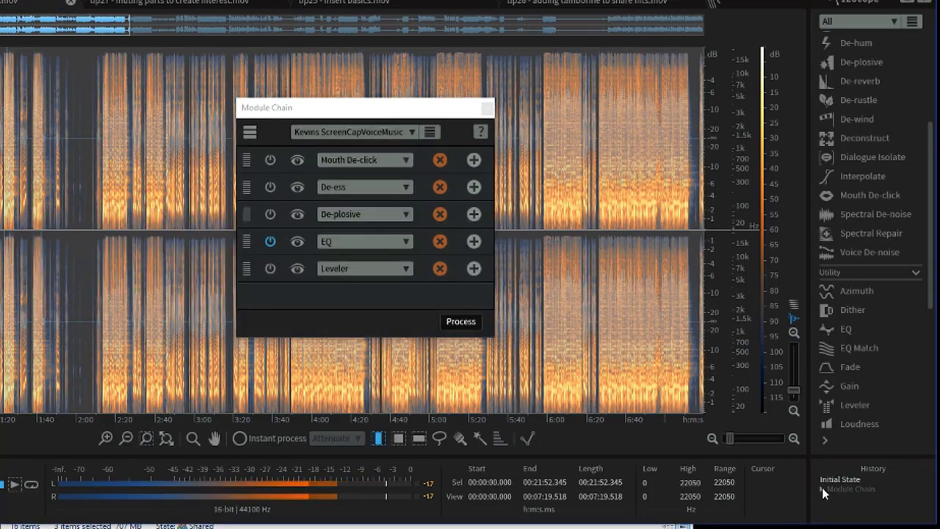
click(823, 489)
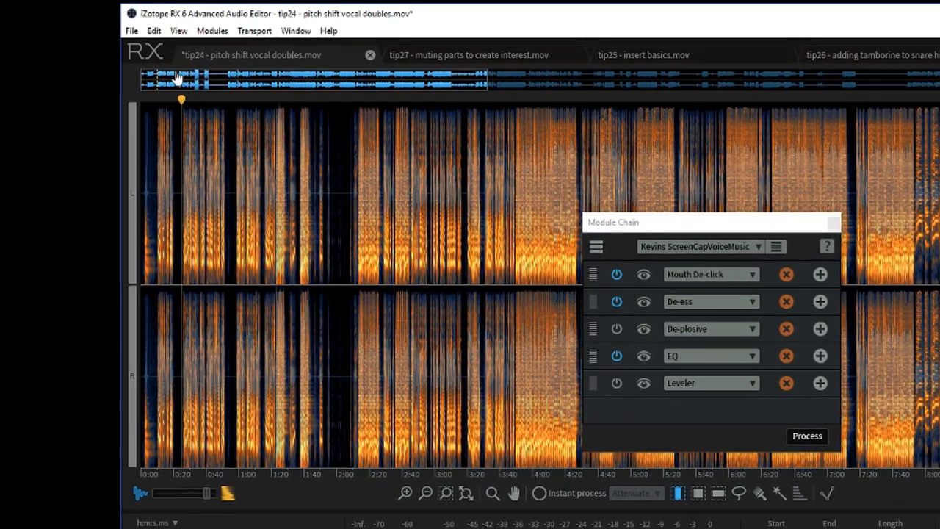
- Export the recording as a constant bit rate 320 MP3 named "tip24 - pitch shift vocal doubles" in Video Captures, and close the file
click(133, 33)
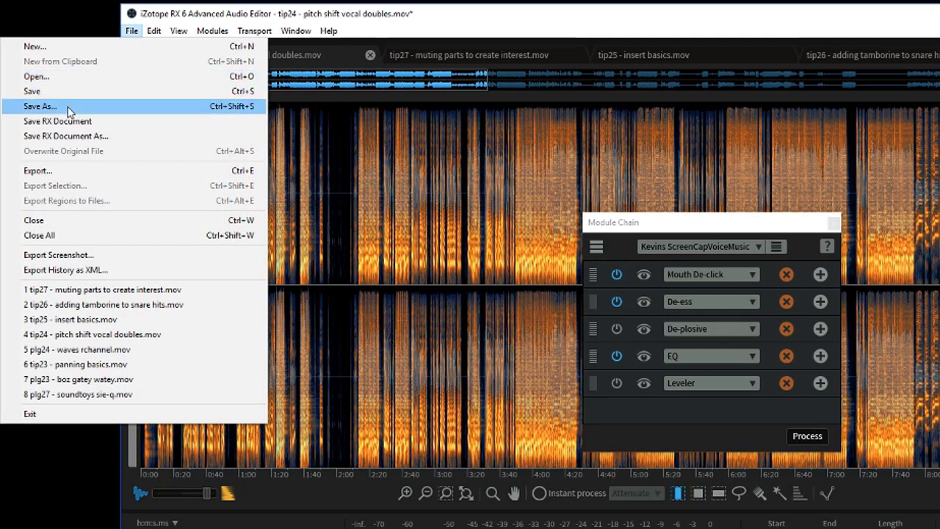
click(110, 171)
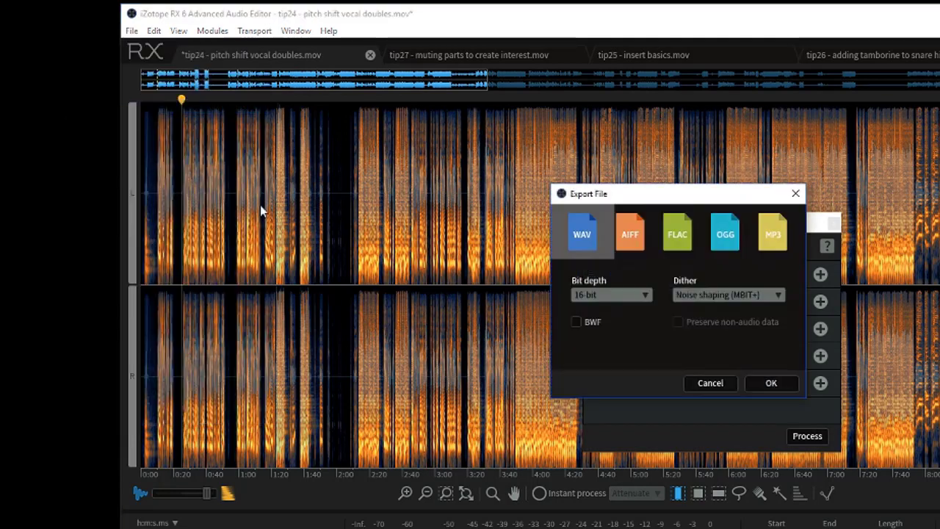
click(776, 243)
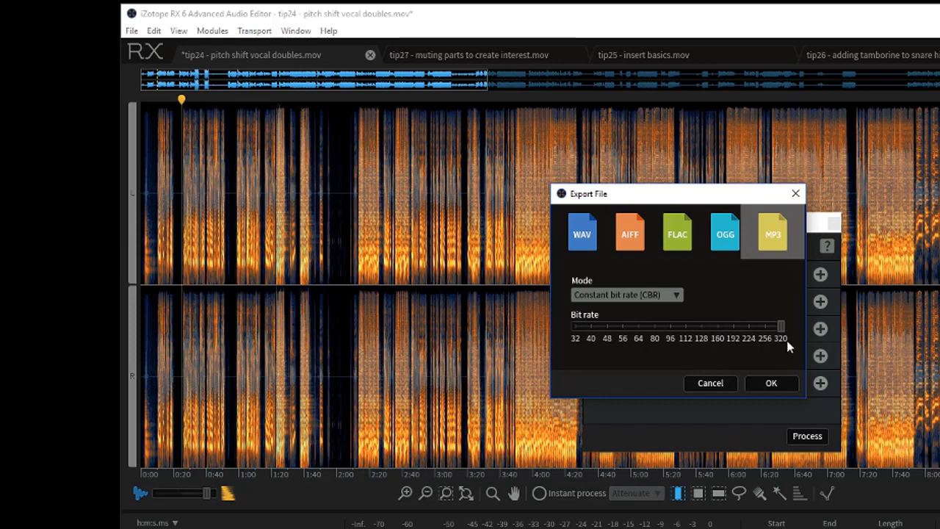
click(777, 389)
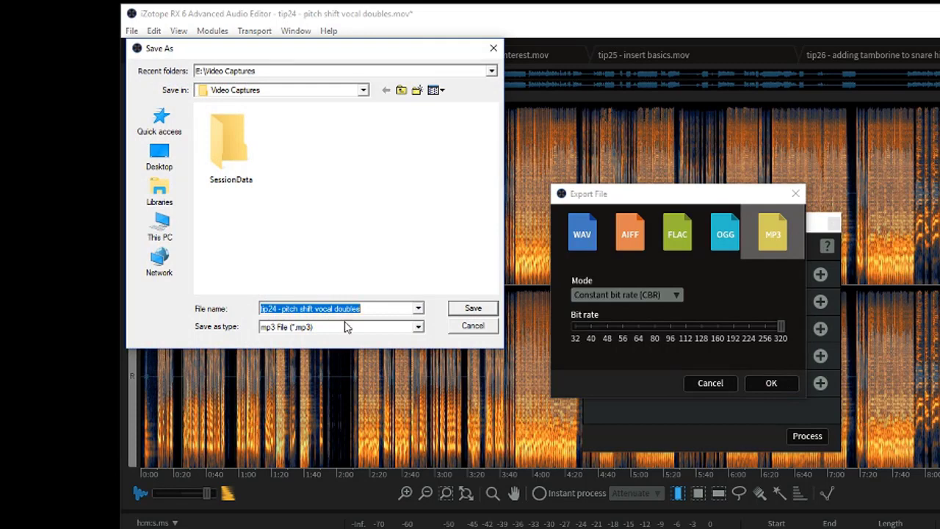
click(474, 308)
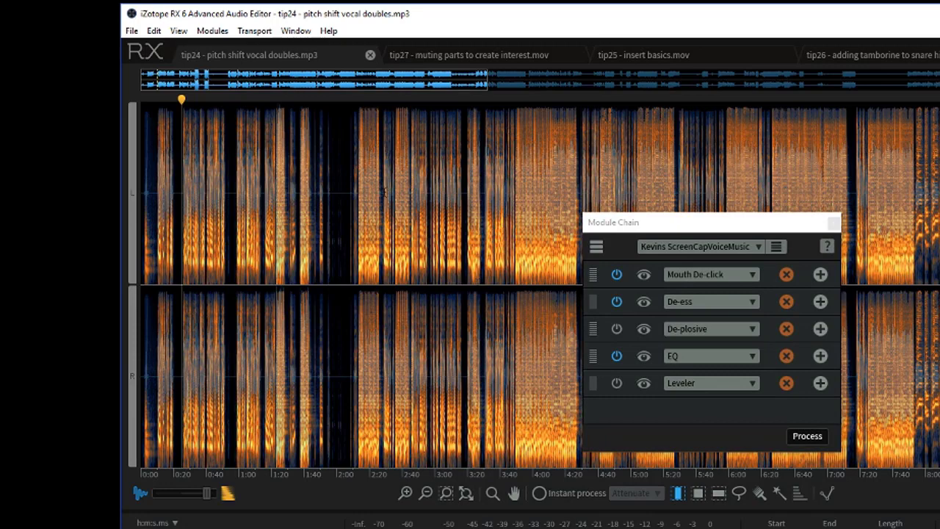
click(370, 57)
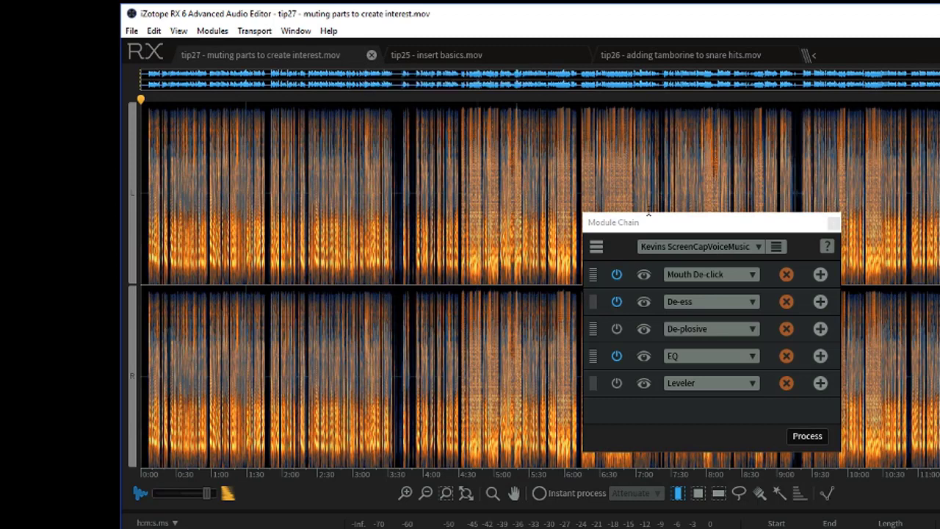
- Reposition the Module Chain window over the tip27 recording and toggle the Mouth De-click module
drag(663, 225, 651, 212)
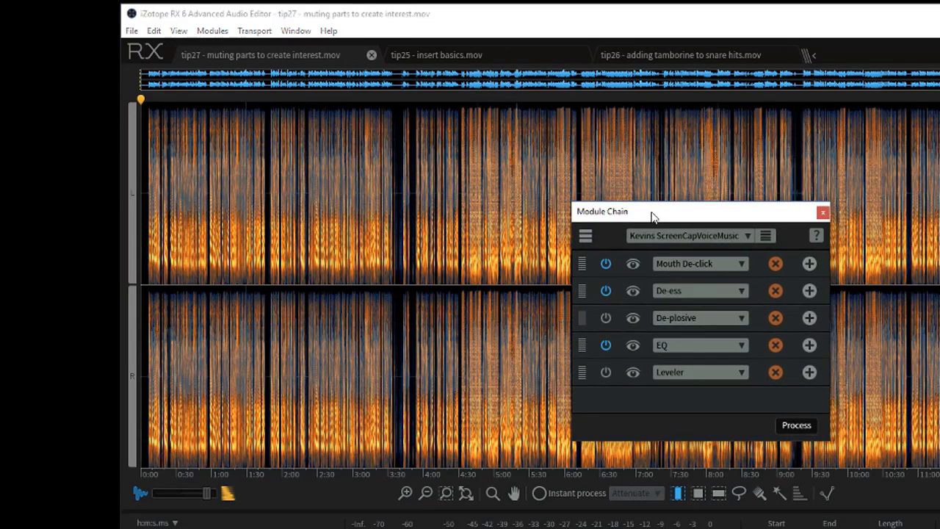
click(606, 264)
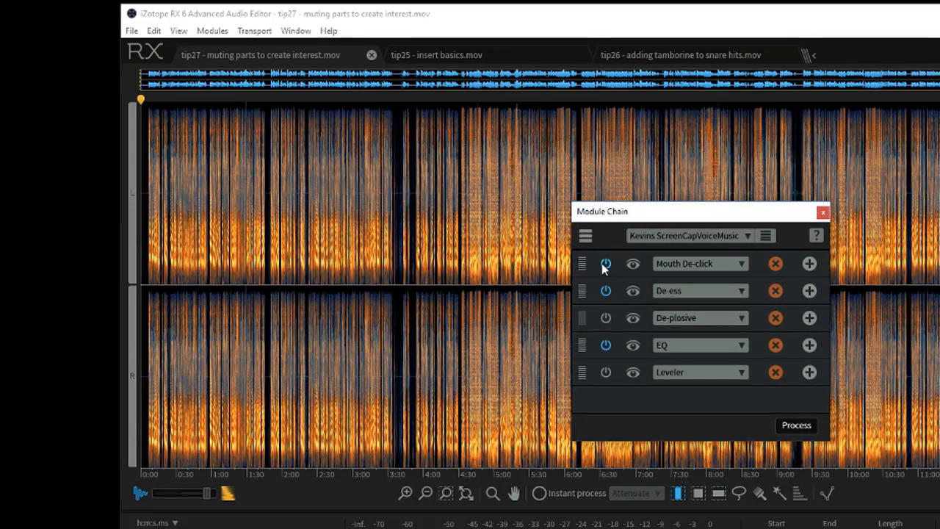